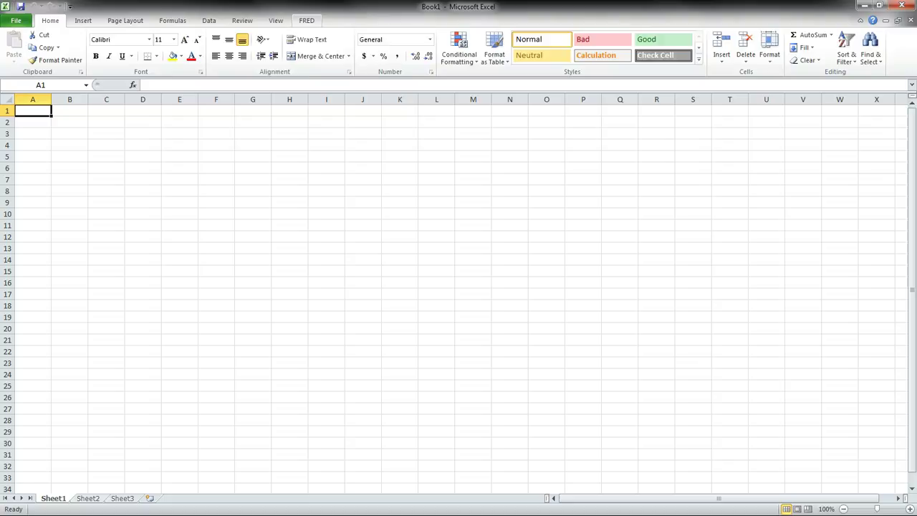
Insert the FRED series code for U.S. Real Gross Domestic Product in cell A1.
left_click(306, 20)
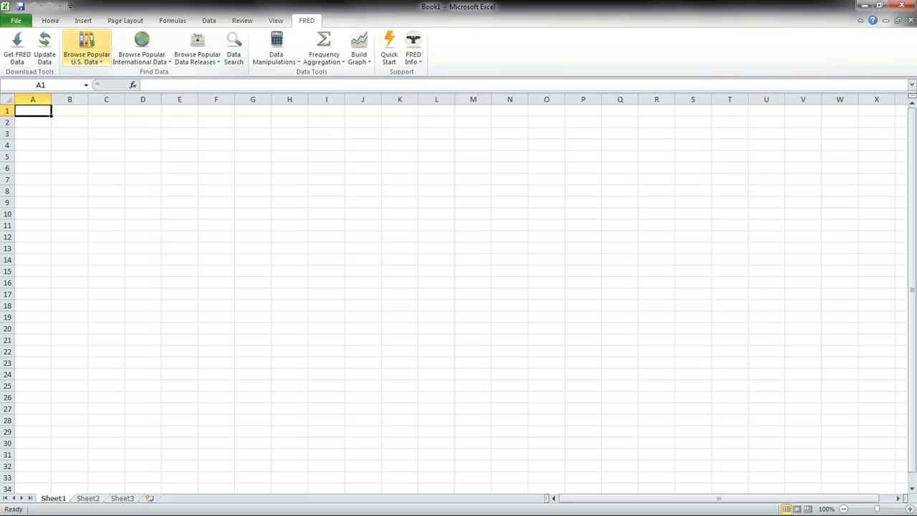
left_click(87, 58)
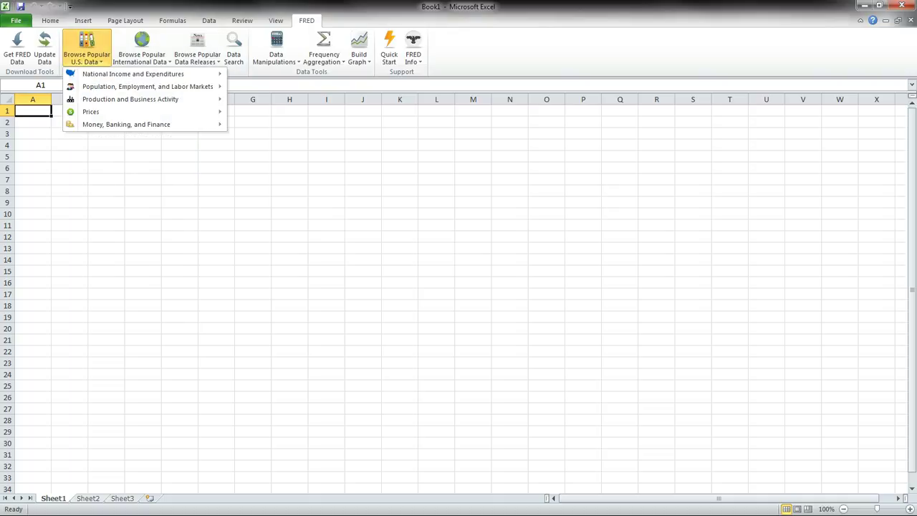
mouse_move(133, 74)
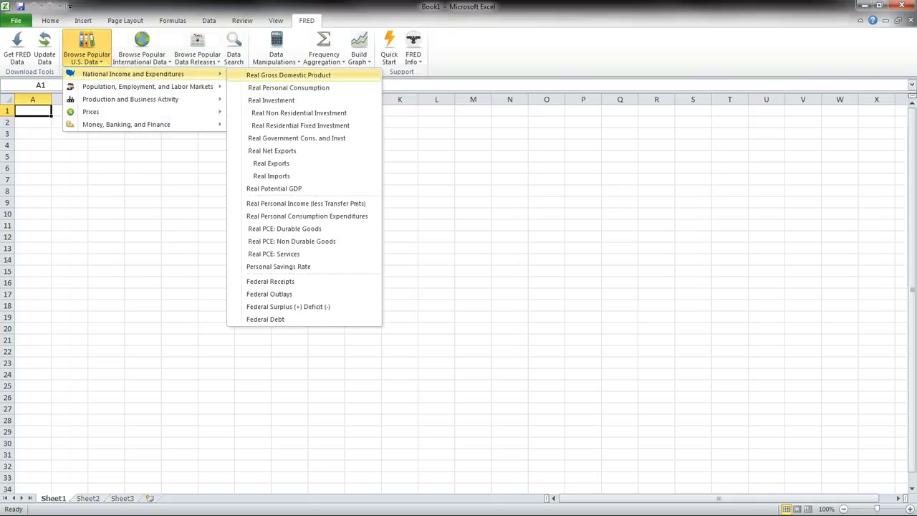
left_click(288, 74)
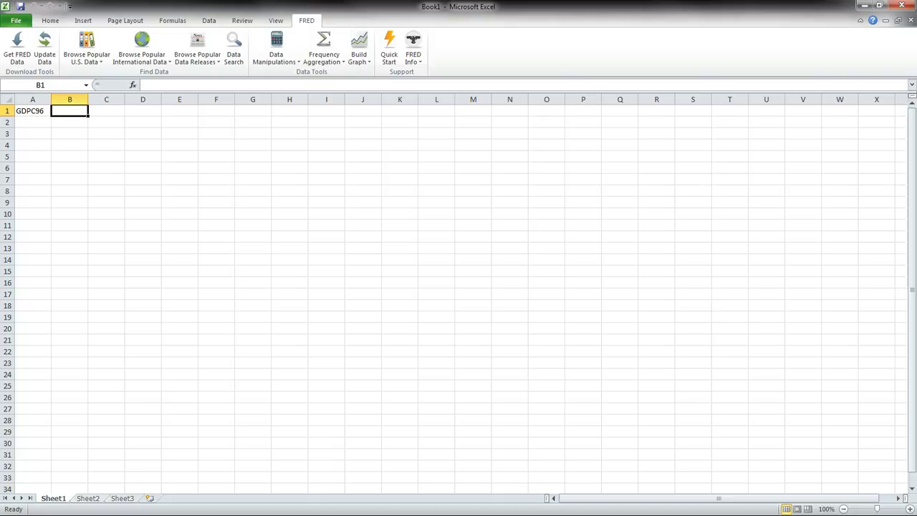
Add the FRED series codes for the U.S. Unemployment Rate in B1 and the Consumer Price Index in C1.
left_click(87, 57)
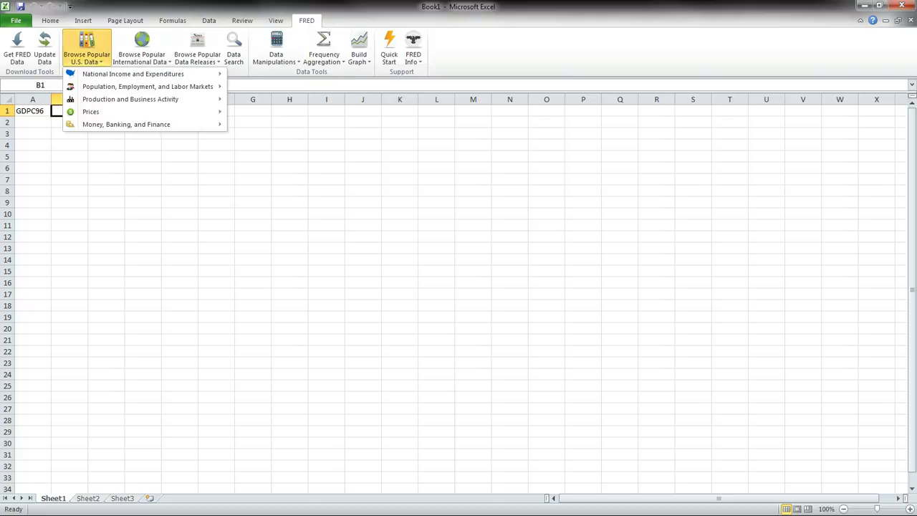
mouse_move(143, 99)
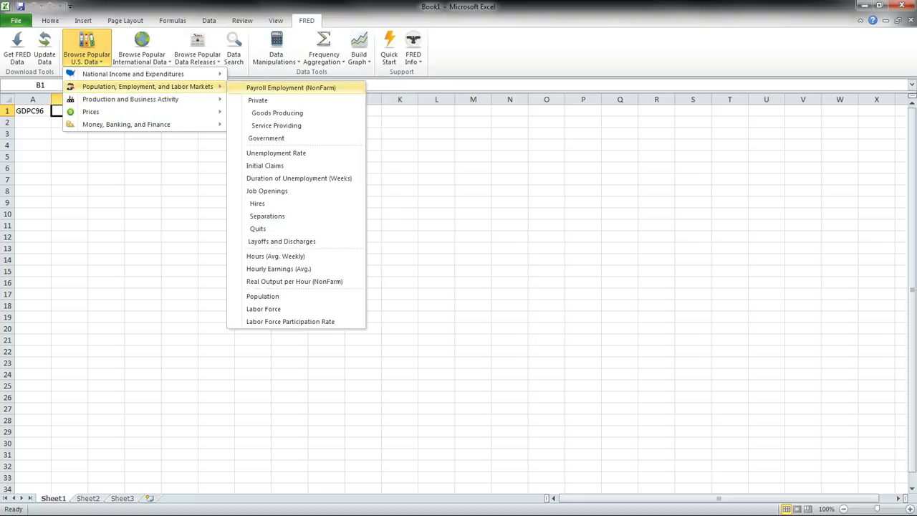
left_click(276, 153)
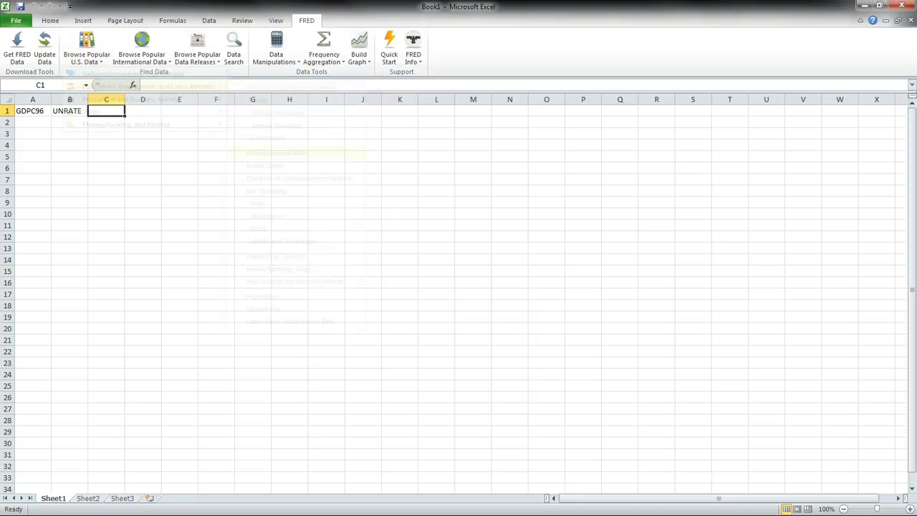
left_click(87, 58)
mouse_move(107, 112)
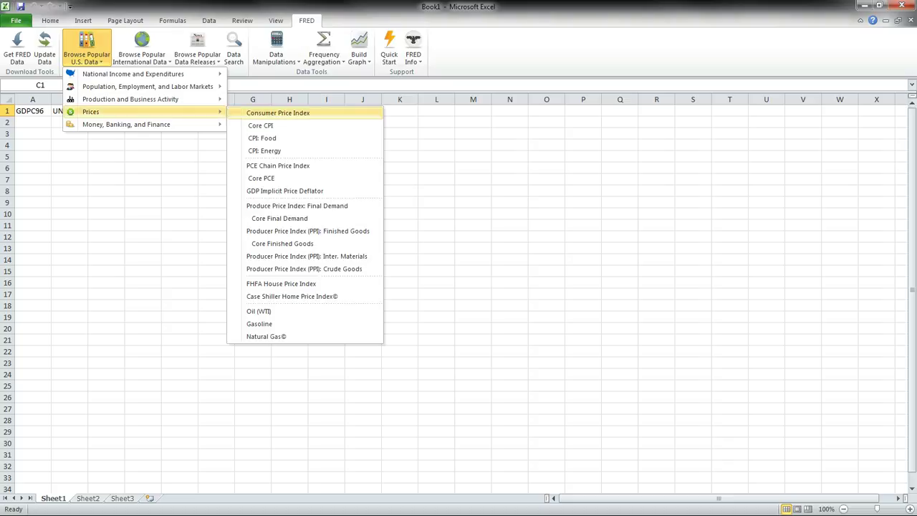
left_click(278, 112)
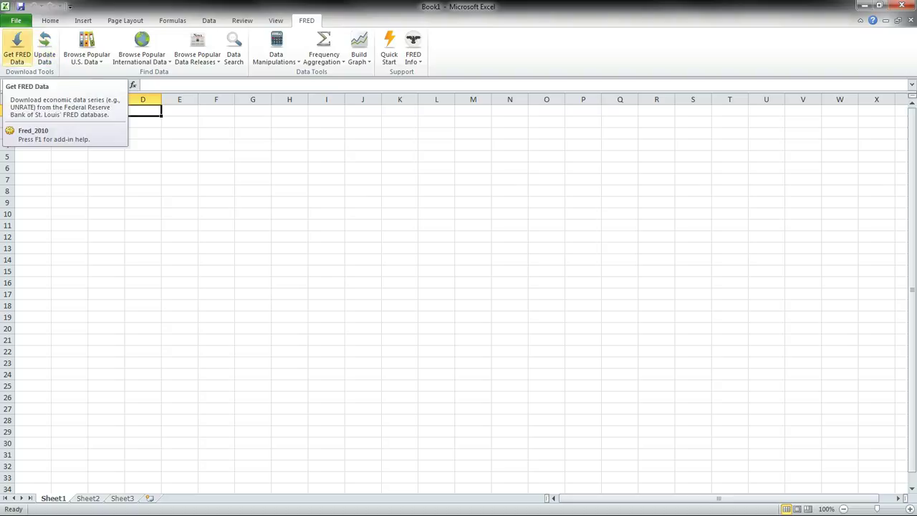
Download the FRED data for the three listed series and look over the resulting columns.
left_click(17, 52)
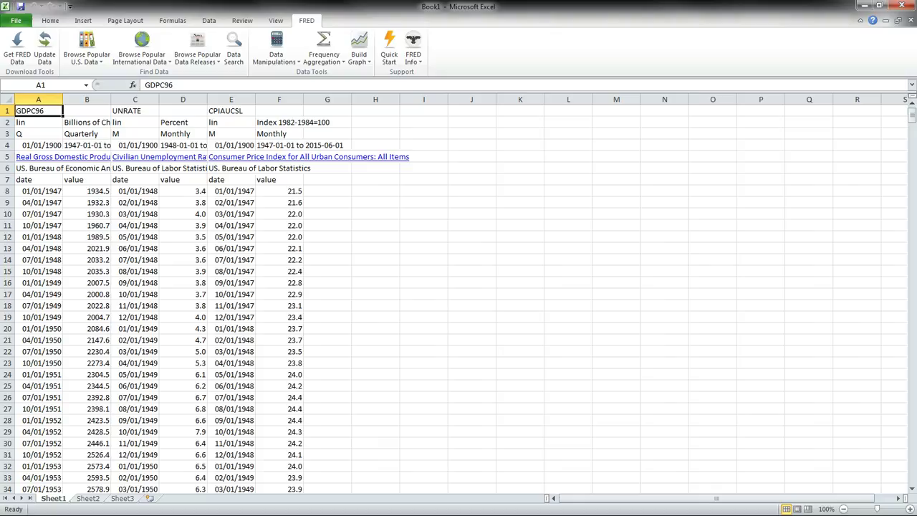
scroll(459, 294, "down", 5)
scroll(459, 294, "up", 5)
Set the frequency of the UNRATE and CPIAUCSL series to Q in C3 and E3, and update the data.
left_click(38, 133)
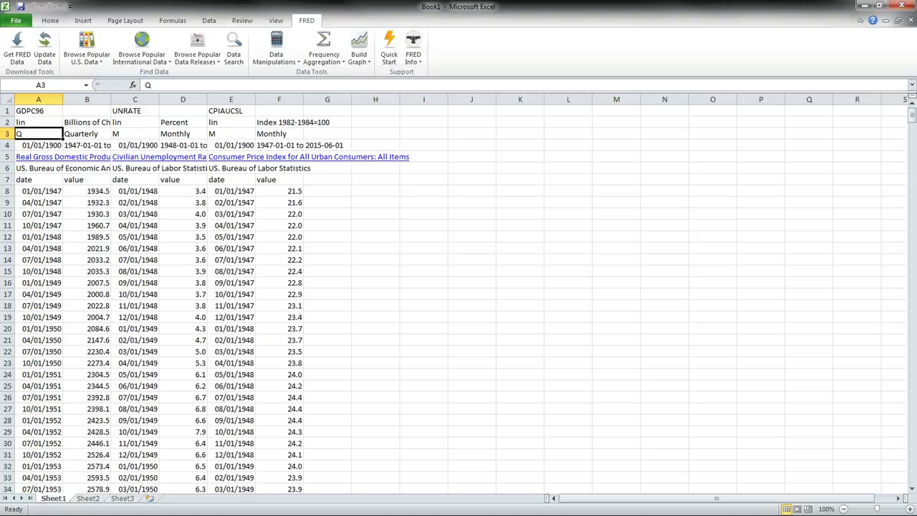
left_click(135, 134)
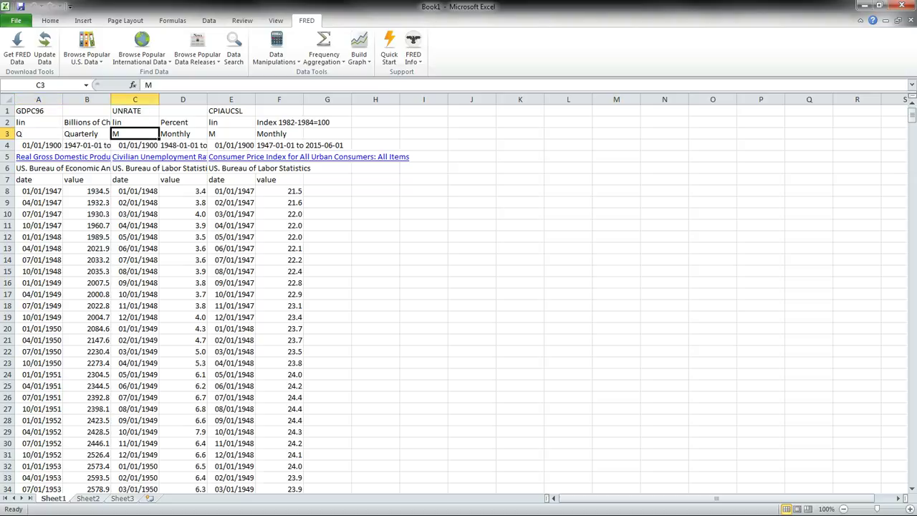
type("Q")
left_click(230, 133)
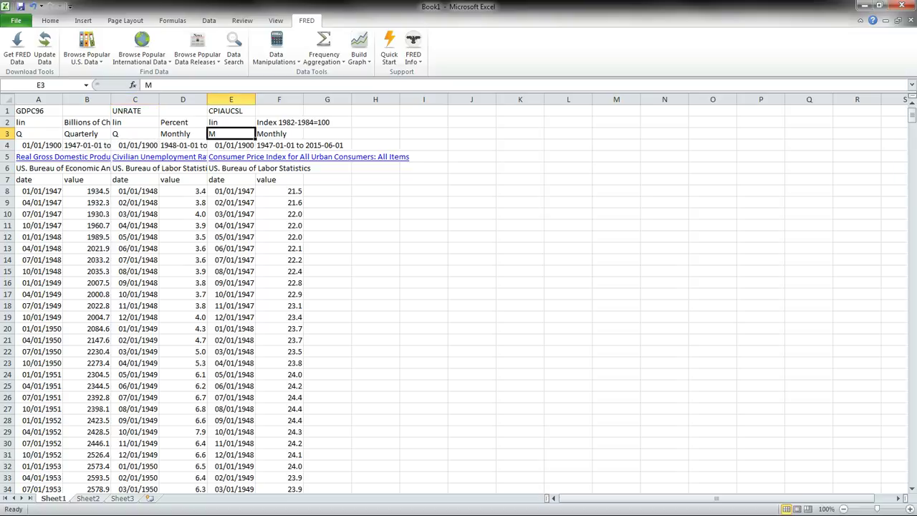
type("Q")
key("Return")
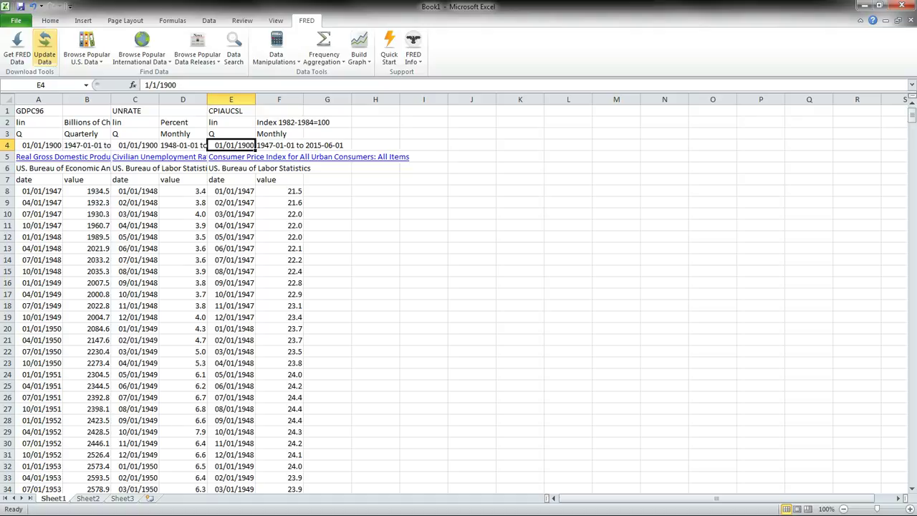
left_click(44, 49)
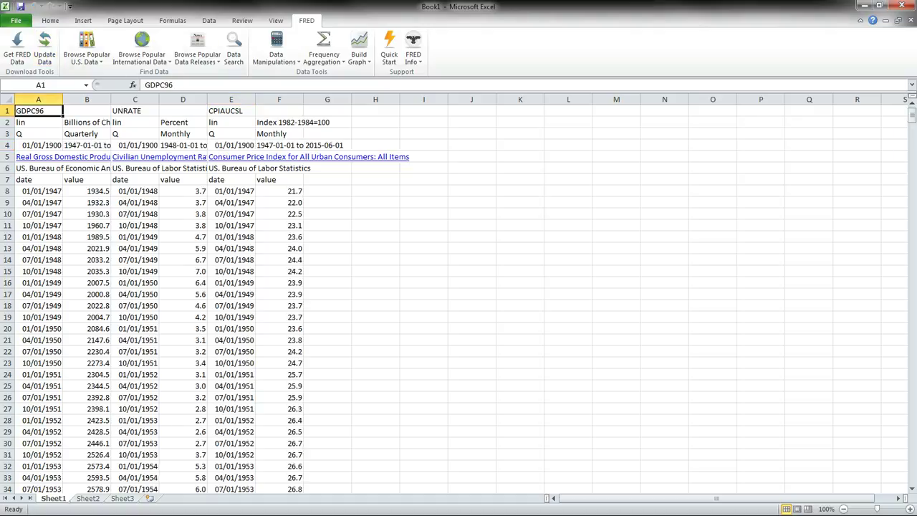
Examine the spacing of the first observation dates of the unemployment series in C8 through C11.
left_click(135, 190)
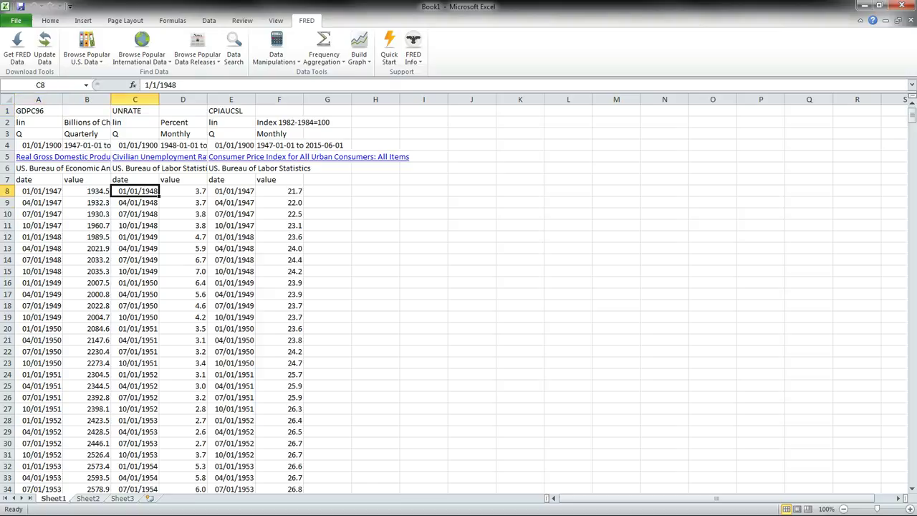
left_click_drag(135, 191, 135, 202)
left_click(134, 190)
left_click(134, 202)
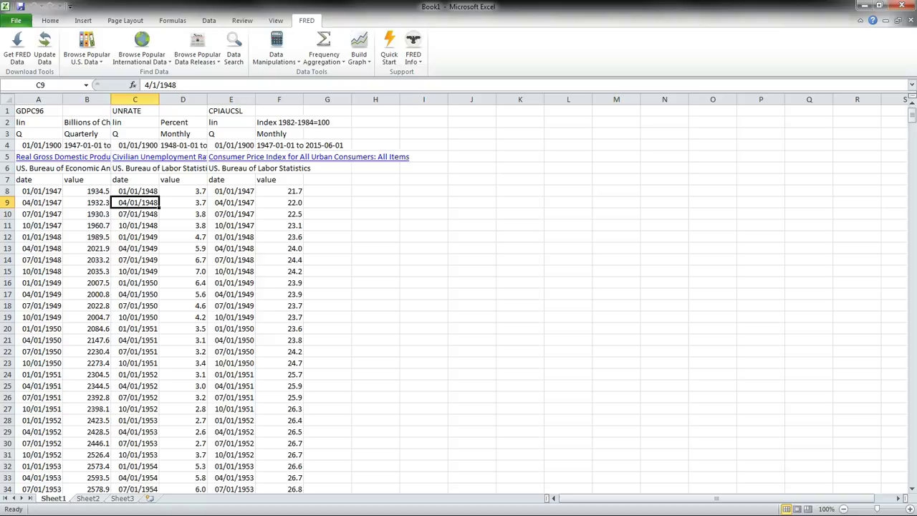
left_click(135, 214)
left_click(135, 225)
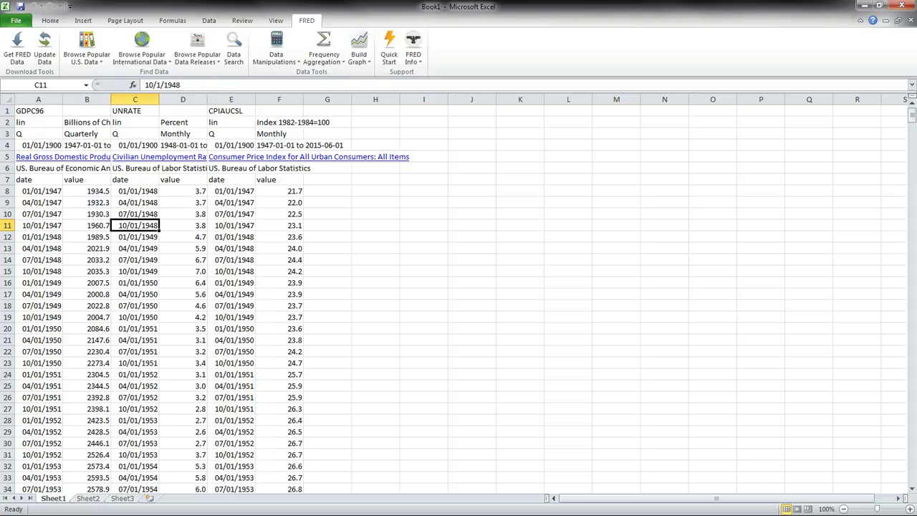
Set the start date of the GDPC96 series in A4 to 1/1/1959.
left_click(39, 145)
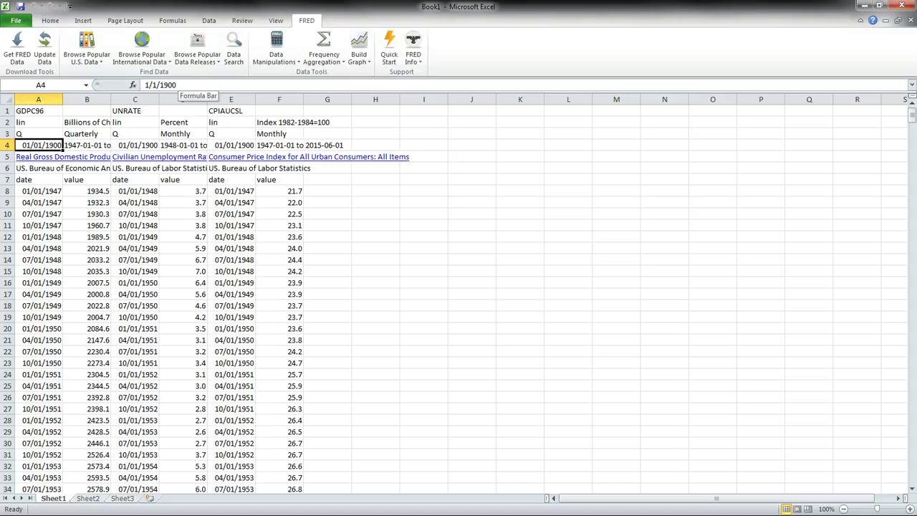
left_click(177, 84)
key("shift+Left")
key("shift+Left")
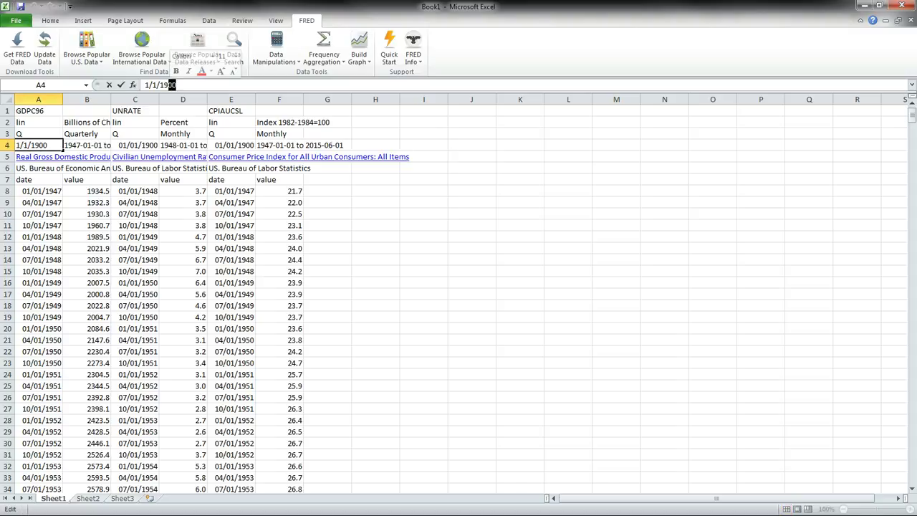
type("59")
key("Return")
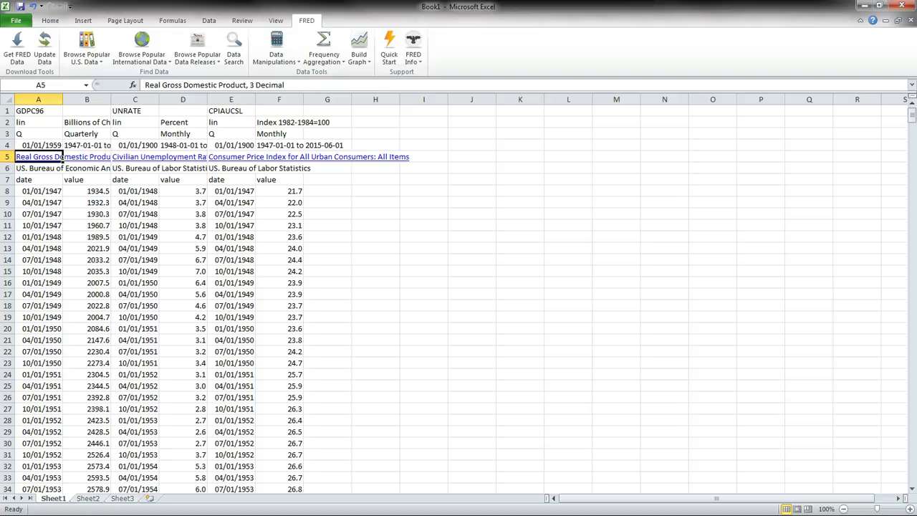
Set the start date of the UNRATE series in C4 to 1/1/1959.
left_click(134, 144)
left_click(176, 84)
key("shift+Left")
key("shift+Left")
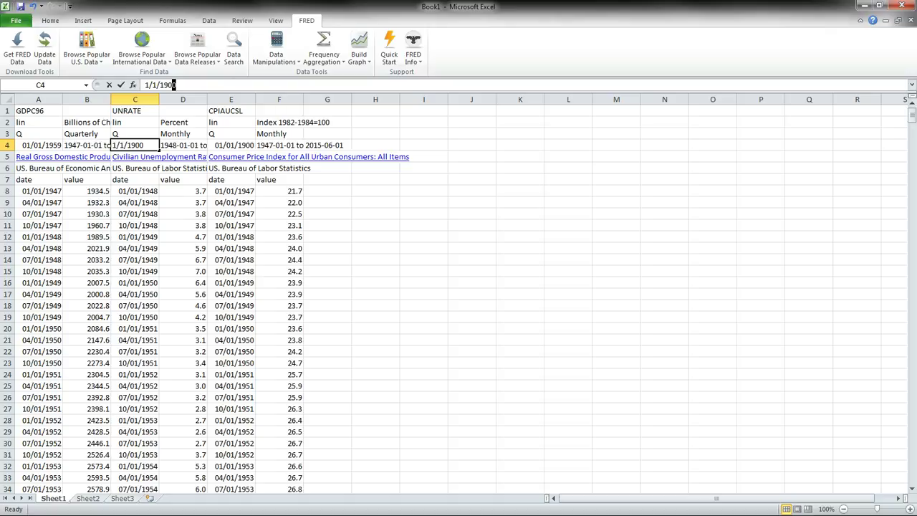
mouse_move(173, 85)
left_mouse_down()
mouse_move(156, 84)
mouse_move(173, 85)
left_mouse_up()
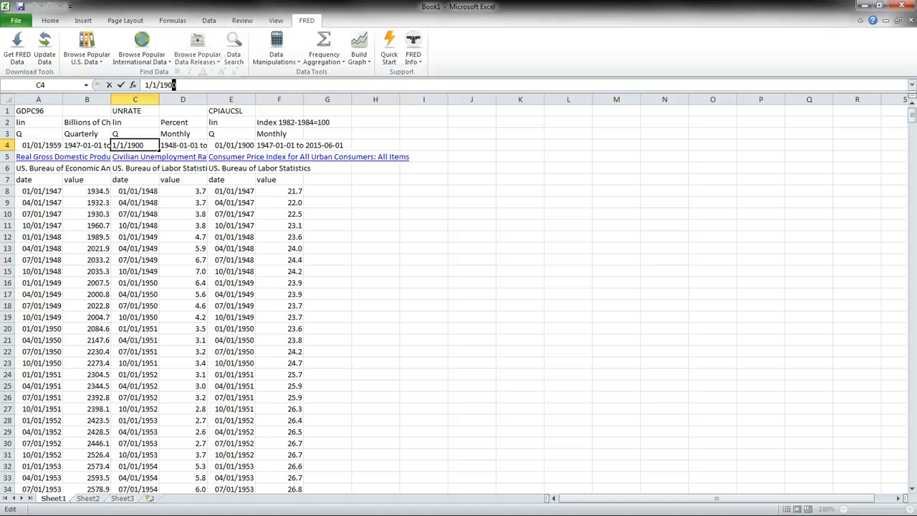
type("59")
key("Return")
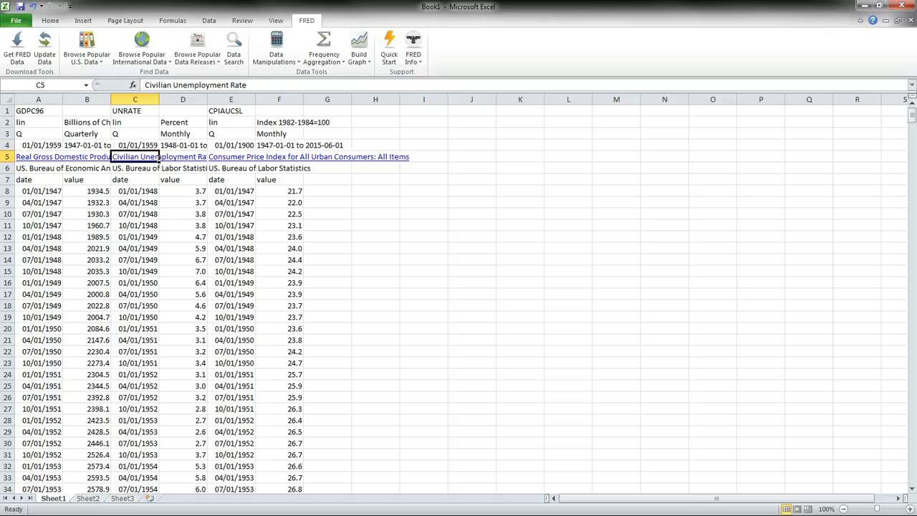
Set the start date of the CPIAUCSL series in E4 to 1/1/1959 and update the FRED data.
left_click(231, 145)
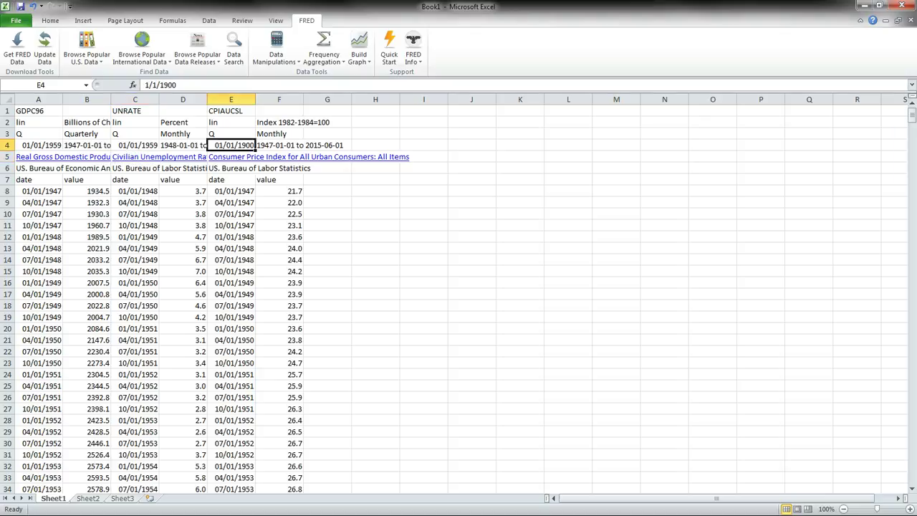
left_click(177, 84)
key("BackSpace")
key("BackSpace")
type("59")
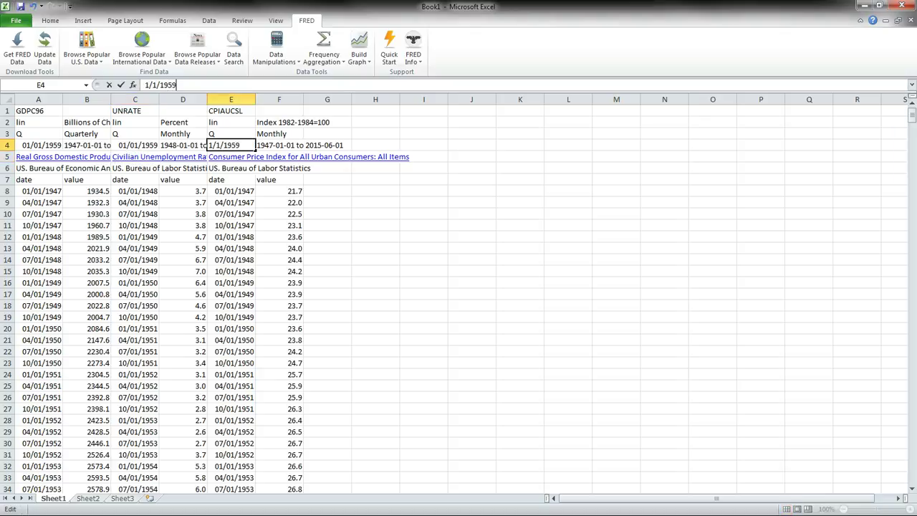
key("Return")
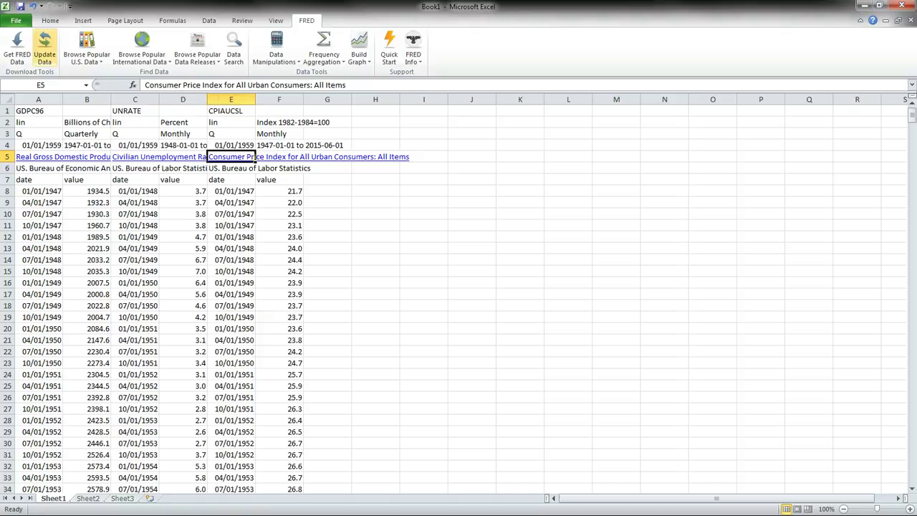
left_click(44, 50)
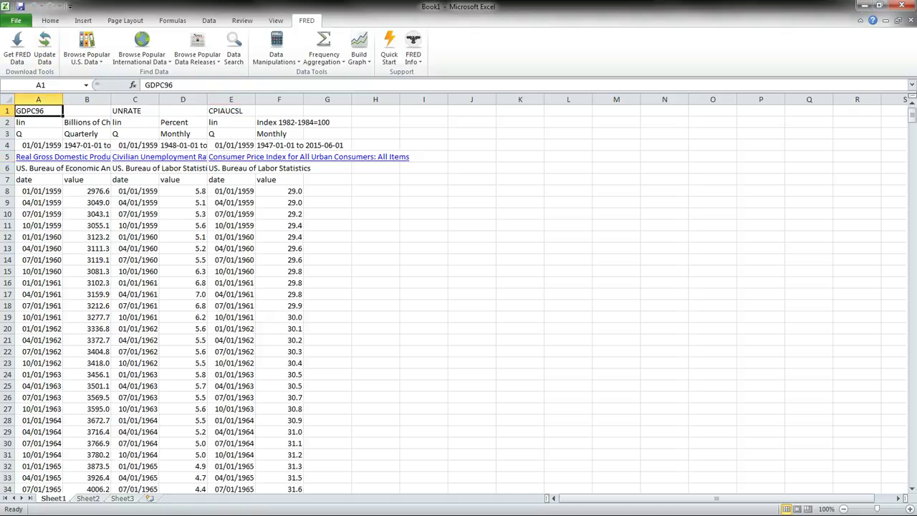
Compare the dates of the three series from the first data row to the last to check their alignment.
left_click_drag(35, 191, 231, 202)
left_click(87, 202)
scroll(459, 301, "down", 20)
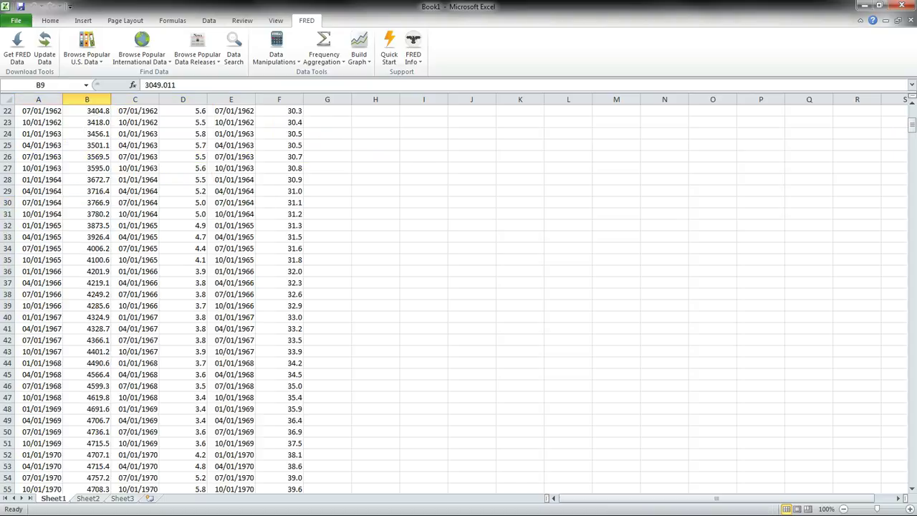
scroll(459, 301, "down", 20)
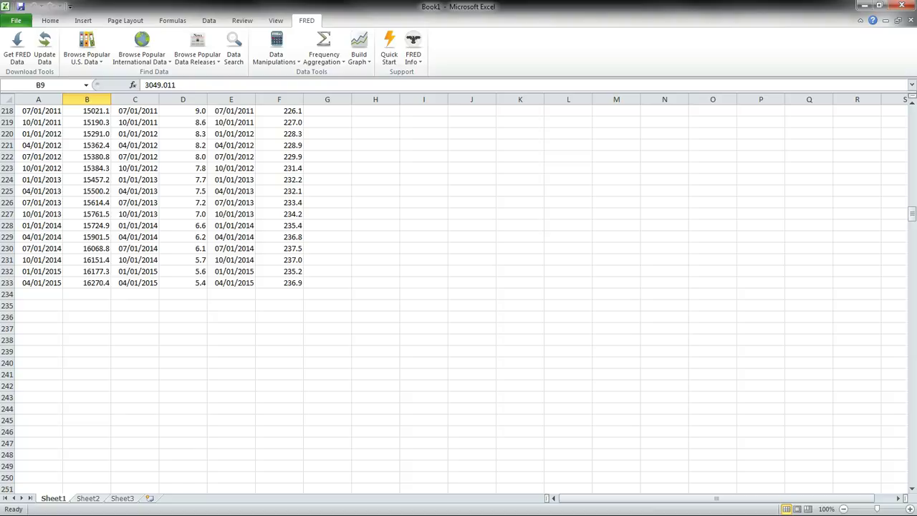
left_click(87, 282)
scroll(459, 301, "up", 20)
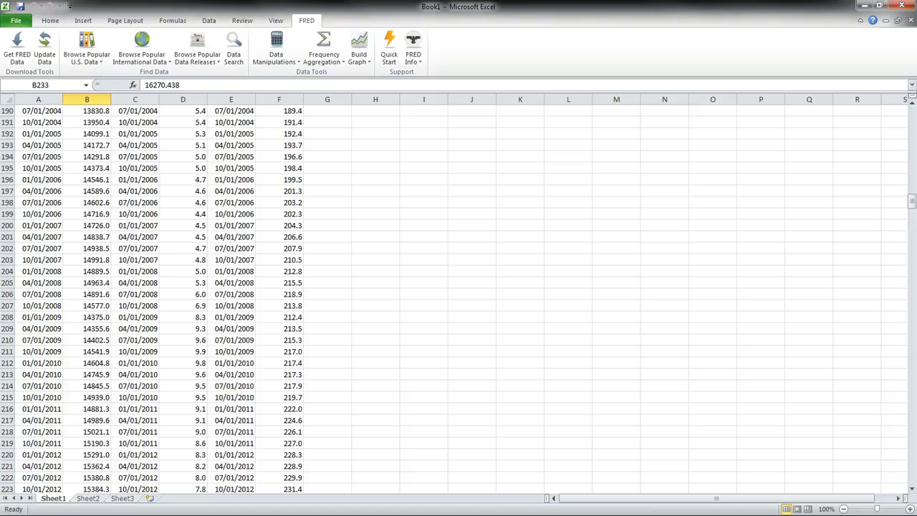
scroll(459, 301, "up", 19)
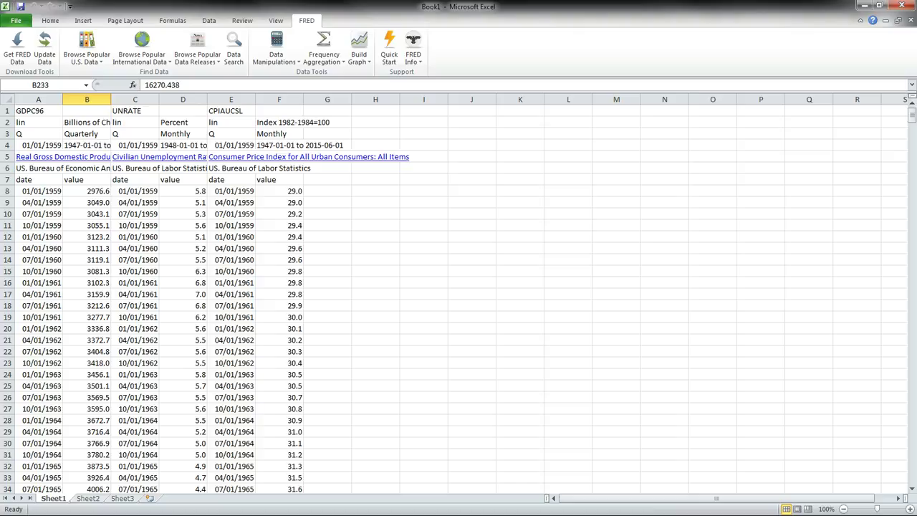
Rename the date column header of the GDP series in A7 as time.
left_click(38, 179)
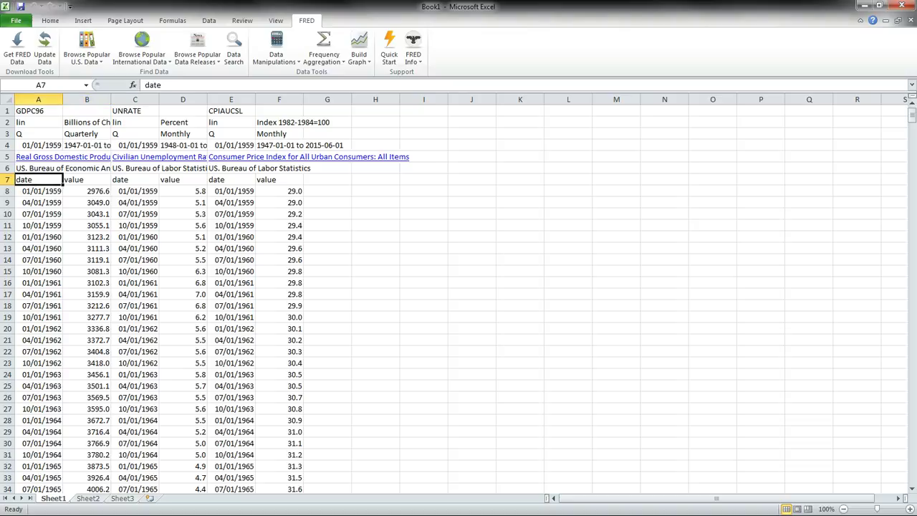
type("time")
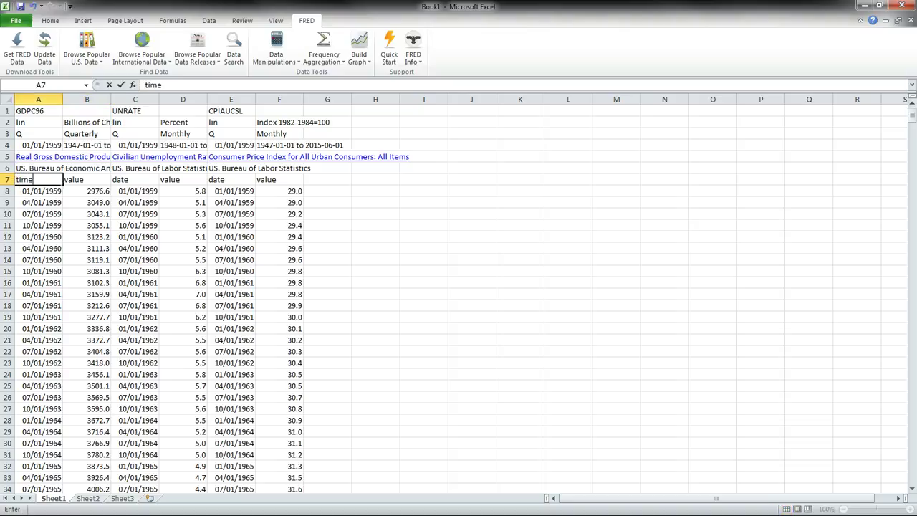
key("Tab")
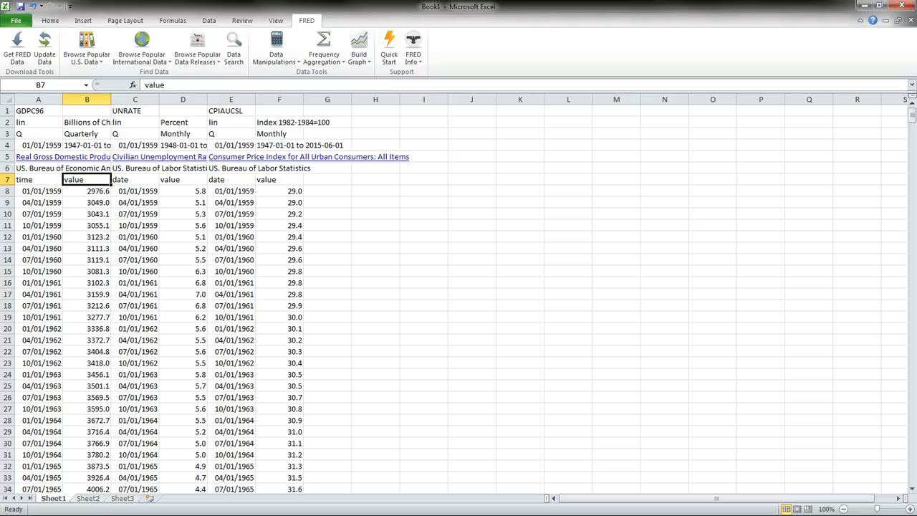
Rename the value headers in row 7 as gdp in B7, unrate in D7 and cpi in F7.
type("gdp")
key("Tab")
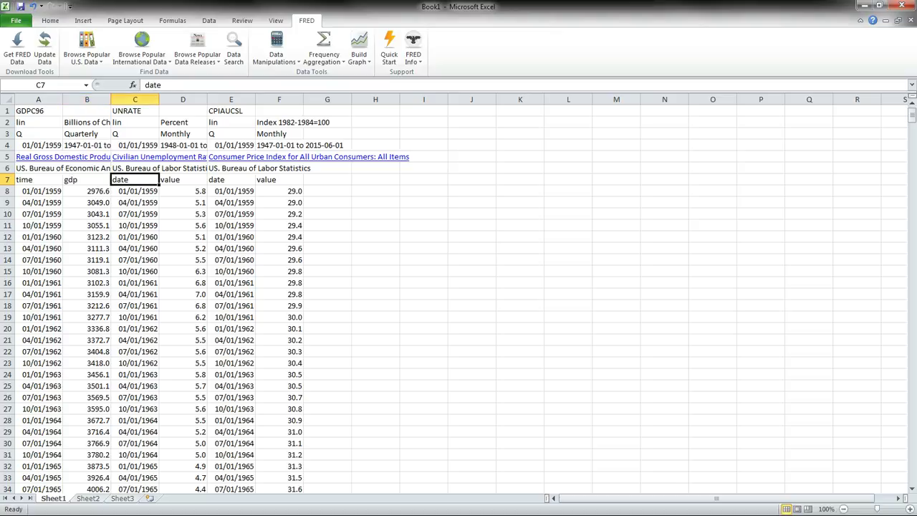
key("Tab")
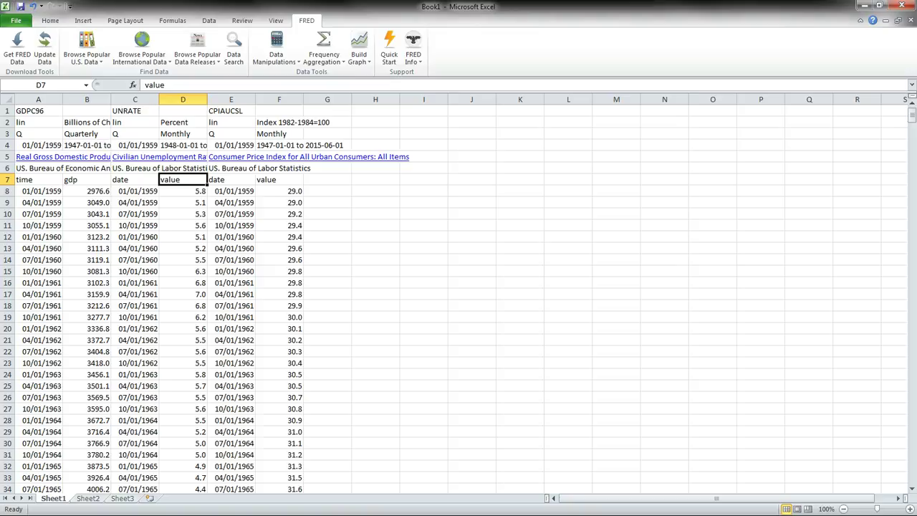
type("unrate")
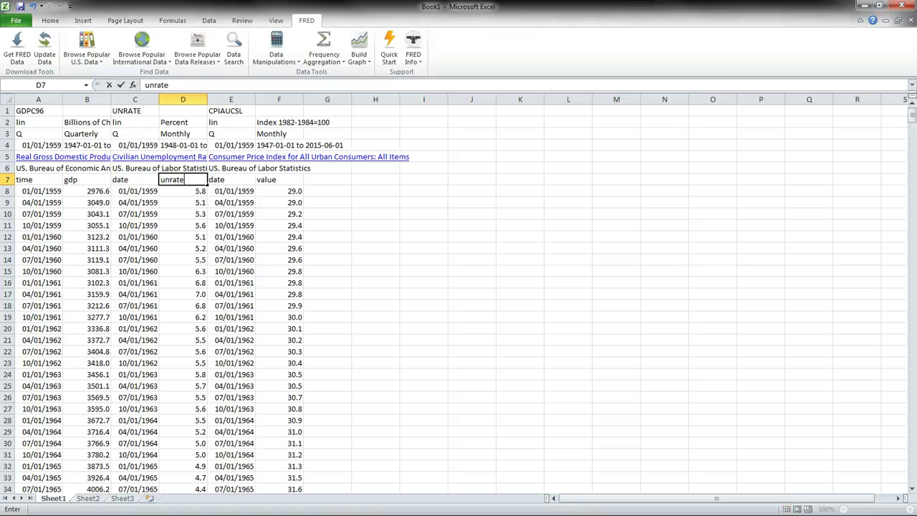
key("Tab")
key("Tab")
type("cpi")
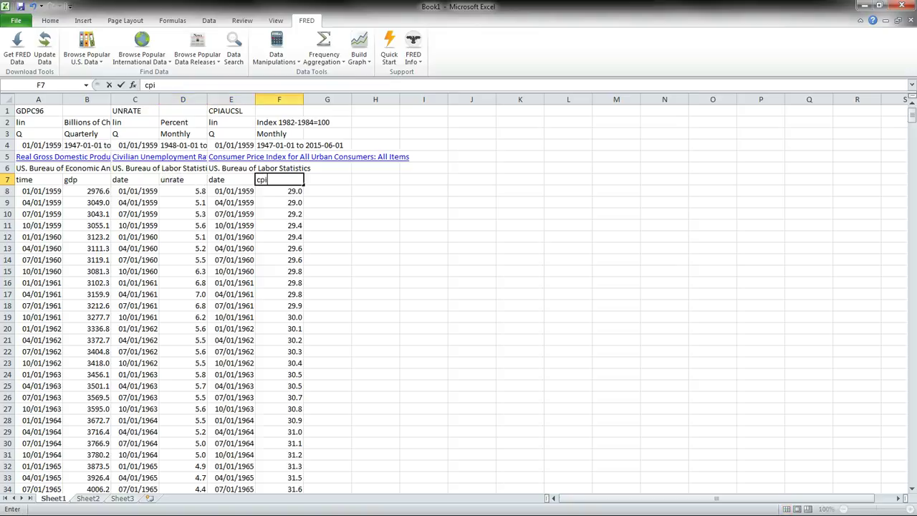
key("Return")
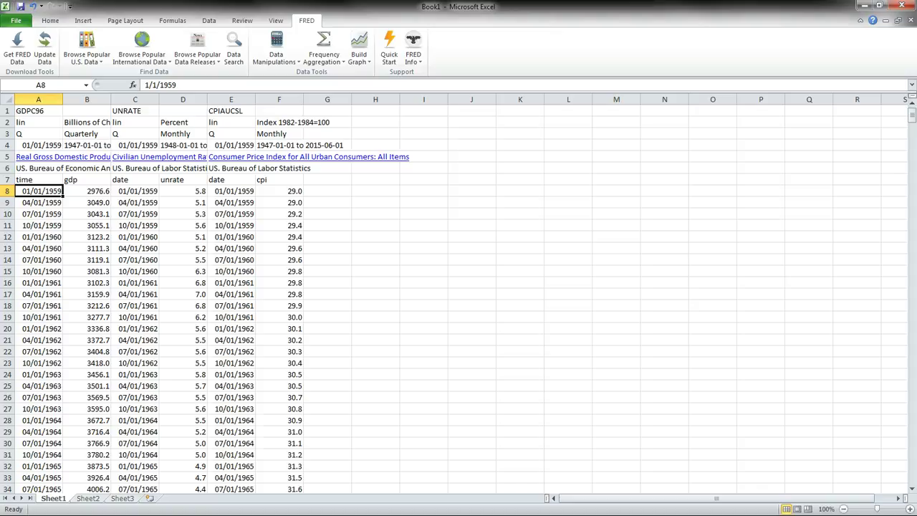
Delete the series information in rows 1 to 6 above the column headers.
left_click(135, 190)
left_click(231, 191)
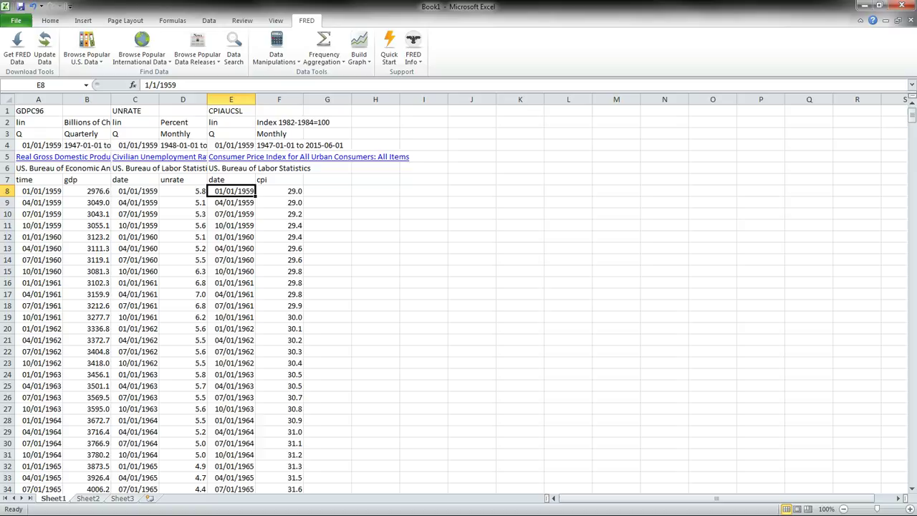
left_click_drag(6, 168, 7, 111)
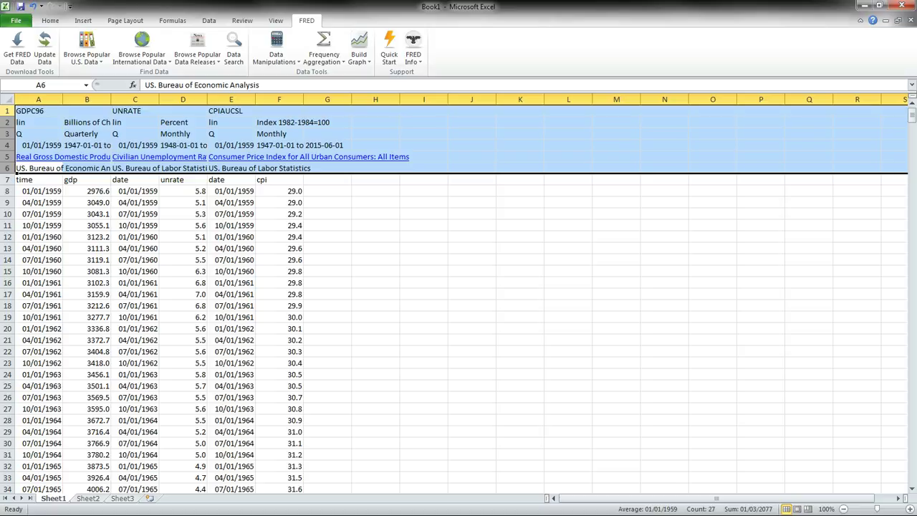
right_click(7, 110)
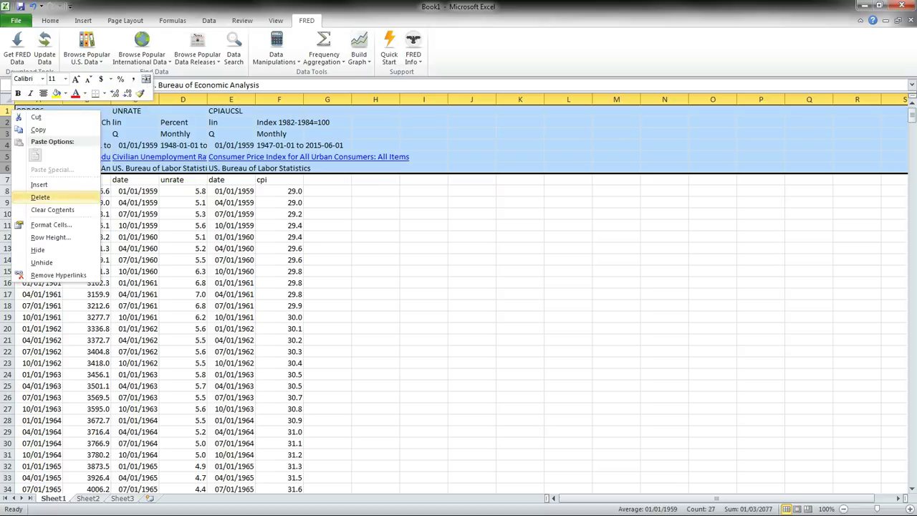
left_click(36, 197)
left_click(134, 167)
Delete the duplicate date columns C and E together.
left_click(135, 99)
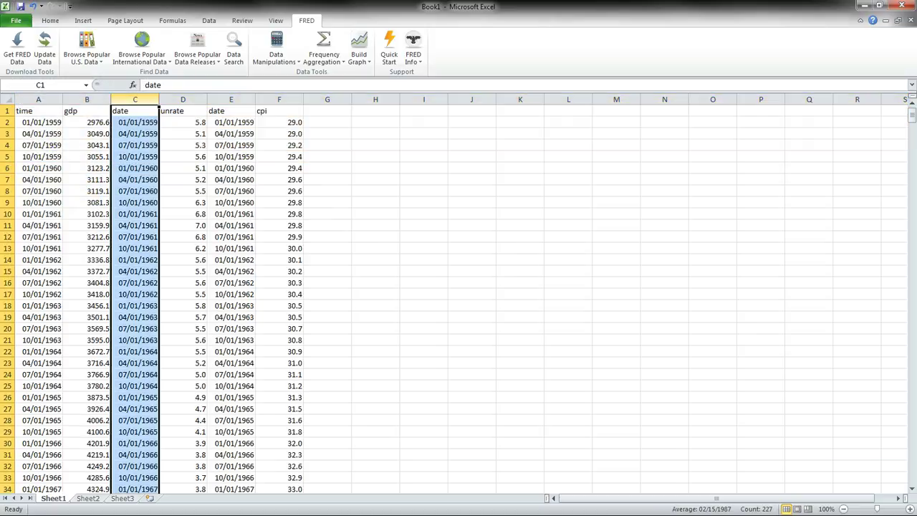
left_click(231, 99, "ctrl")
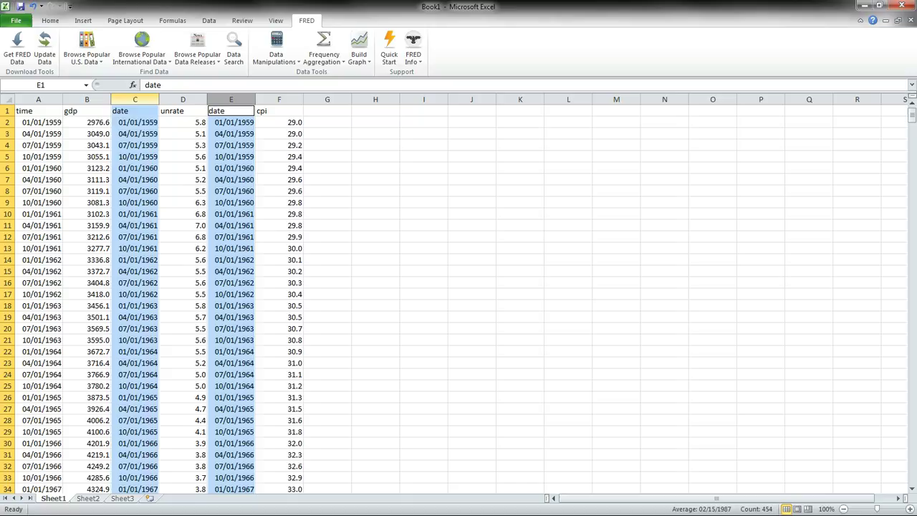
right_click(136, 100)
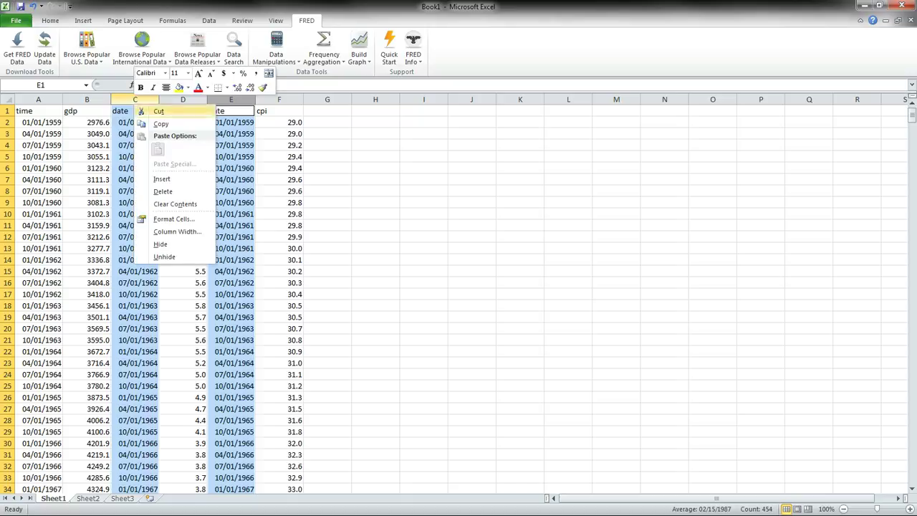
left_click(164, 192)
left_click(279, 190)
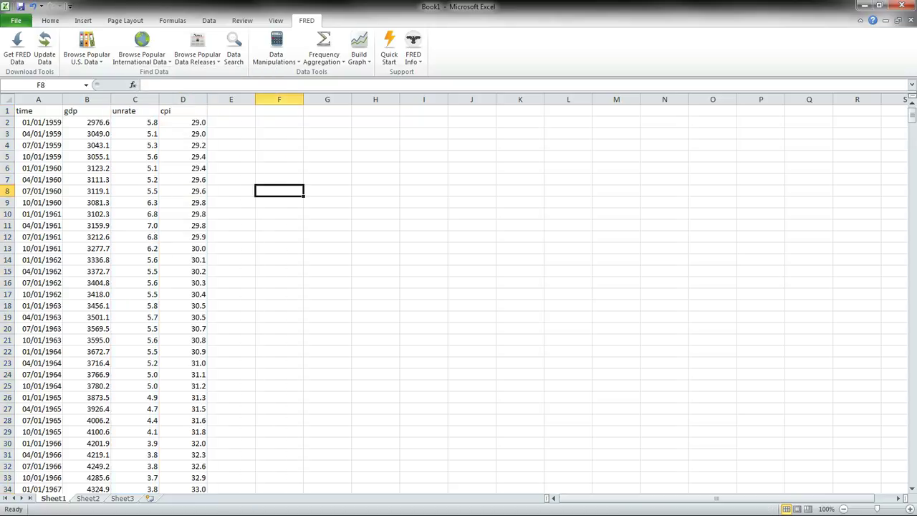
Review the cleaned table's time column, the gdp, unrate and cpi headers, and the first row of values.
left_click_drag(38, 122, 38, 259)
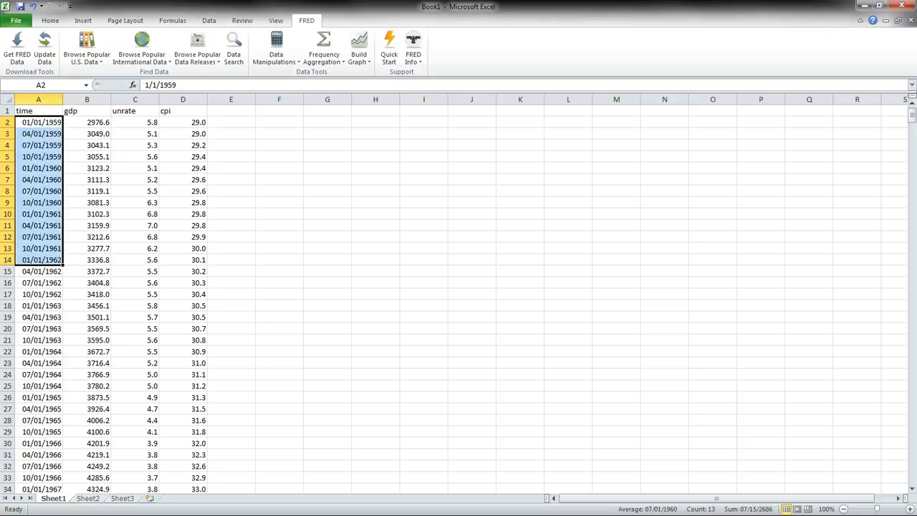
left_click(39, 259)
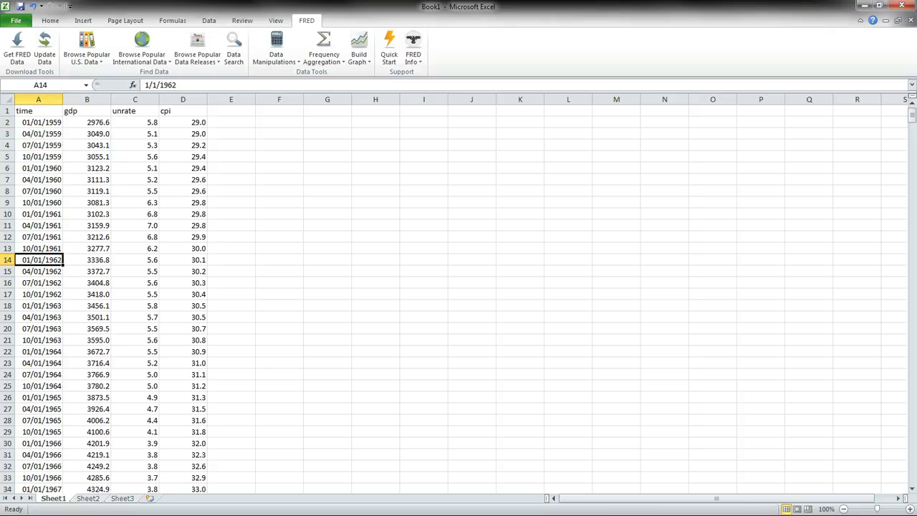
left_click_drag(87, 110, 183, 111)
left_click(182, 133)
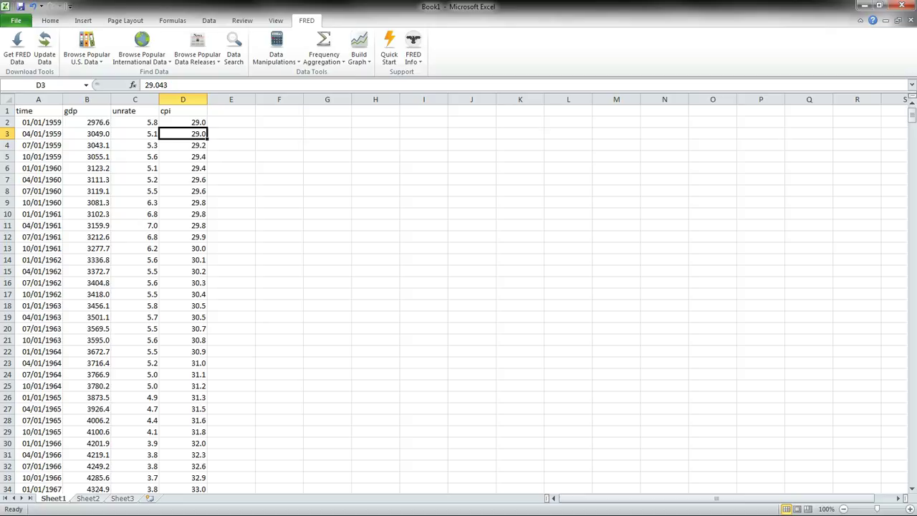
left_click(86, 122)
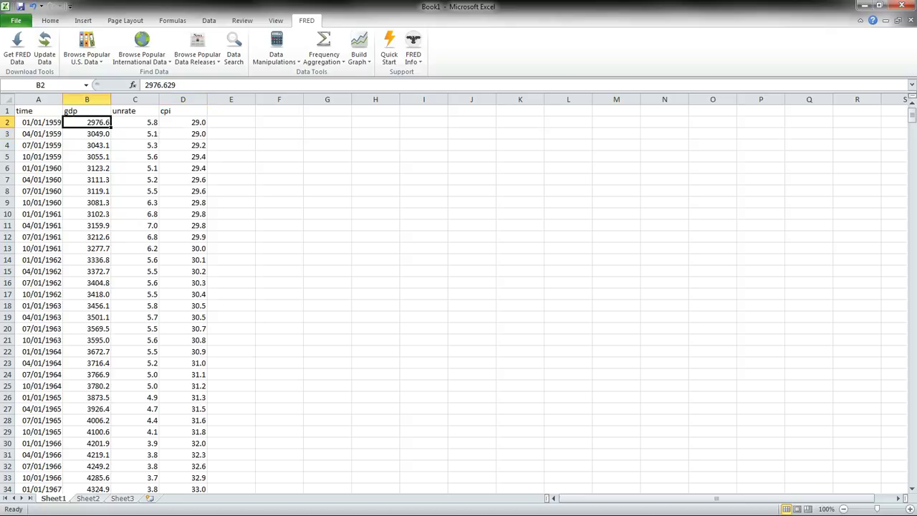
left_click(135, 122)
left_click(182, 121)
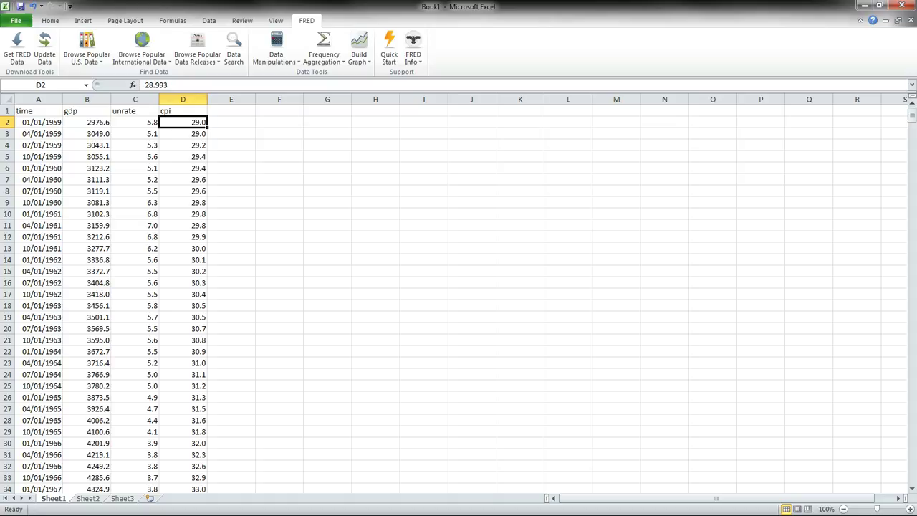
left_click(231, 122)
left_click(38, 110)
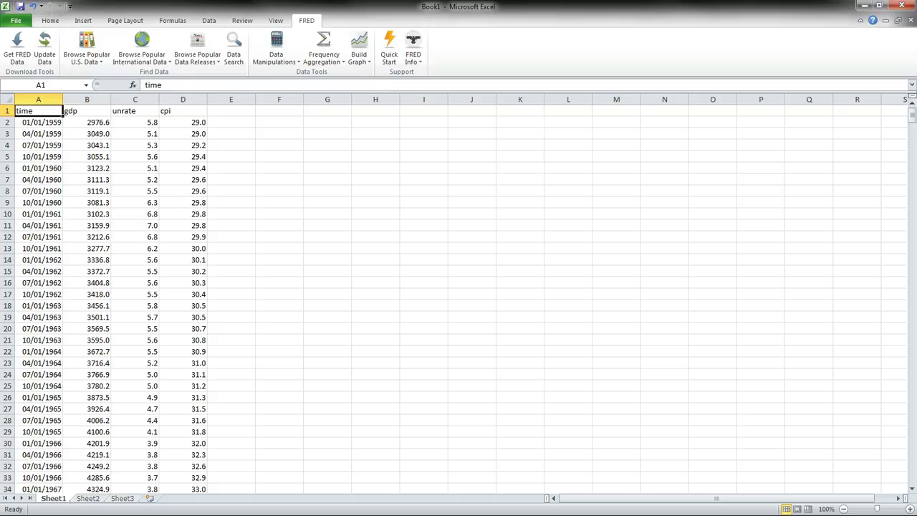
Start saving a copy of the workbook to the Desktop with CSV (Comma delimited) as the file type.
left_click(15, 20)
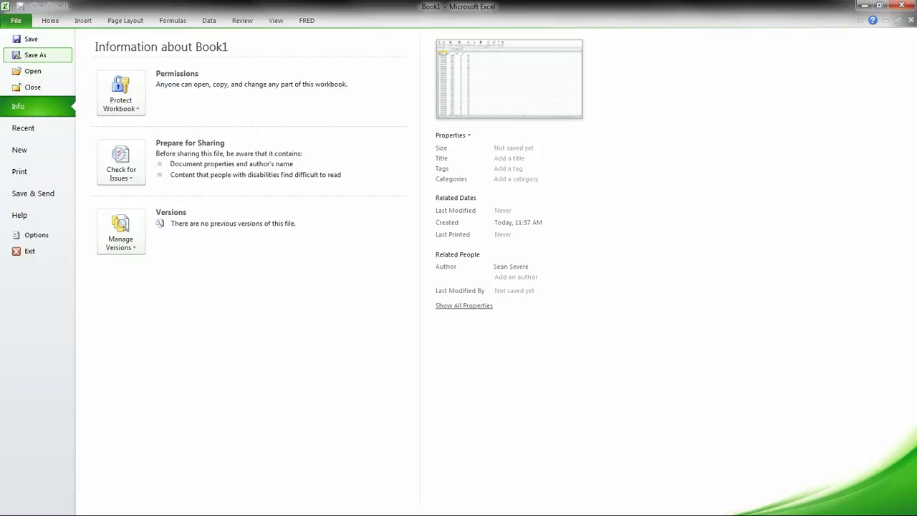
left_click(15, 20)
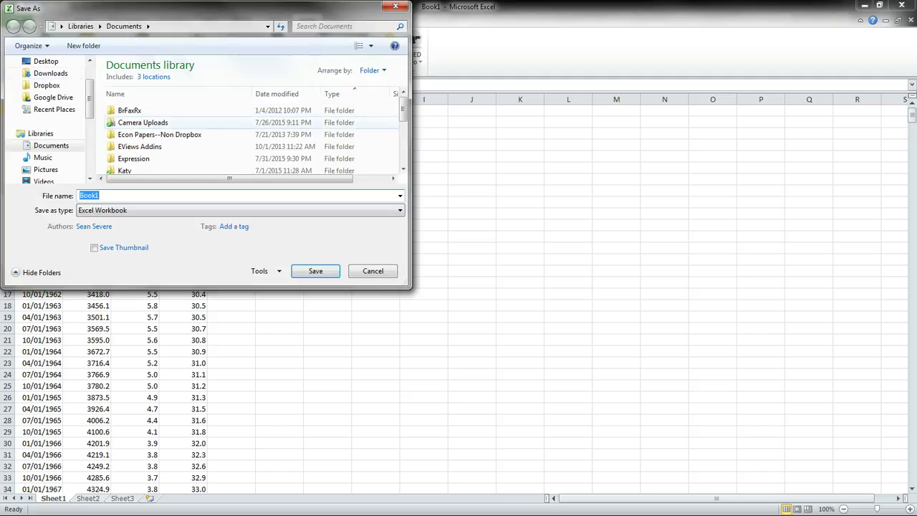
left_click(45, 61)
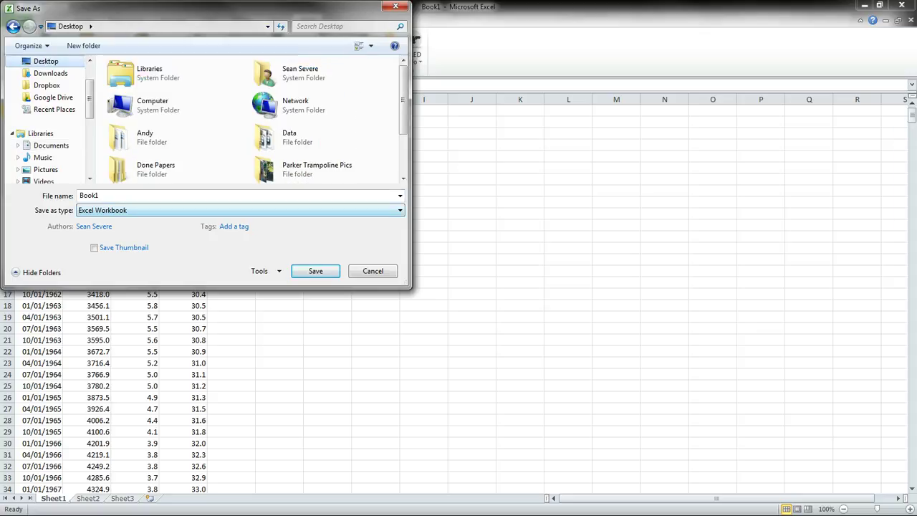
left_click(241, 210)
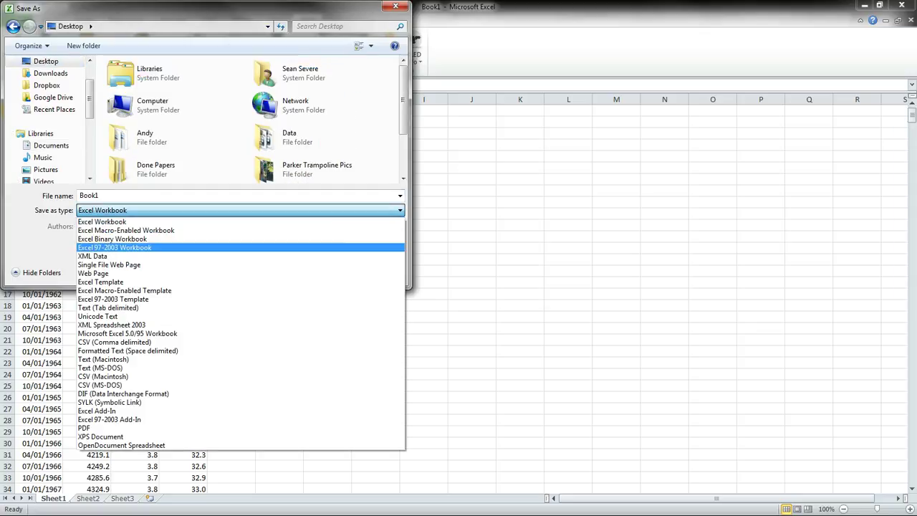
key("Down")
key("Down")
key("Down")
key("Down")
key("Down")
key("Down")
key("Return")
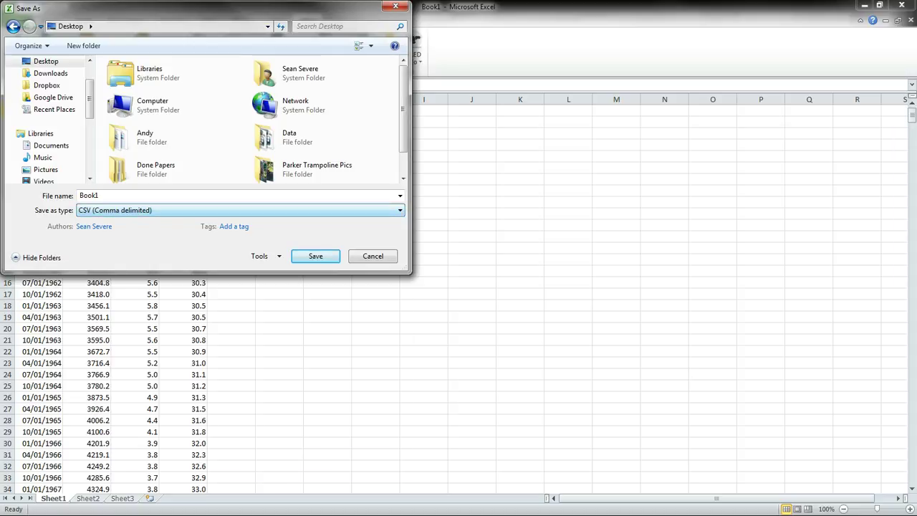
Name the file Stata Example Data and save only the active sheet, keeping the CSV format.
left_click(100, 195)
left_click(89, 196)
type("Stat")
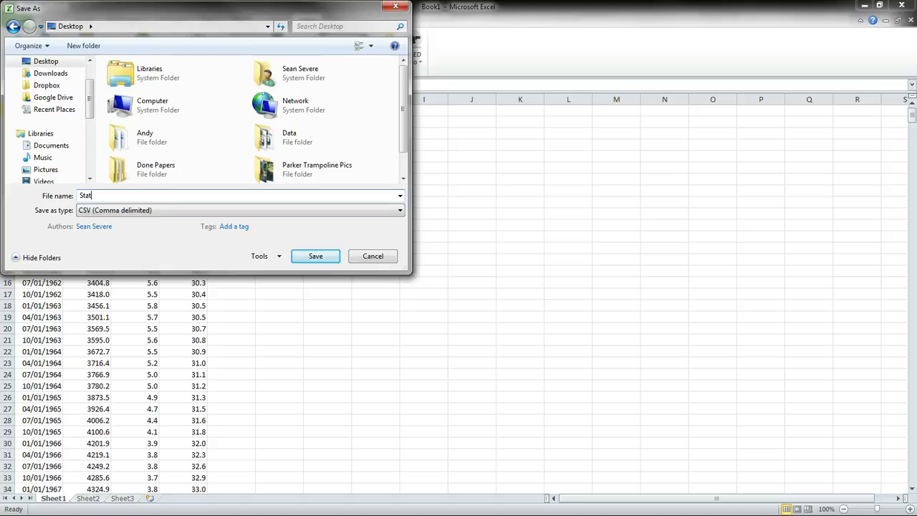
type("a Example Data")
key("Return")
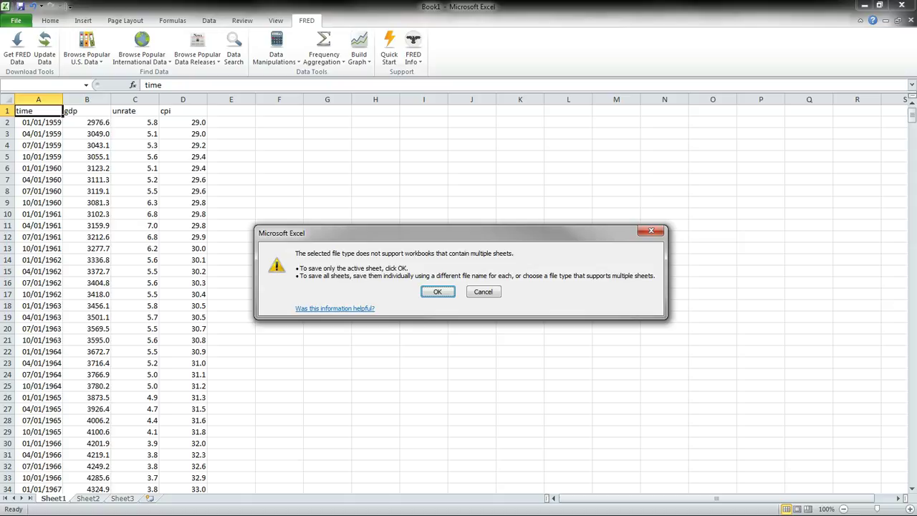
key("Return")
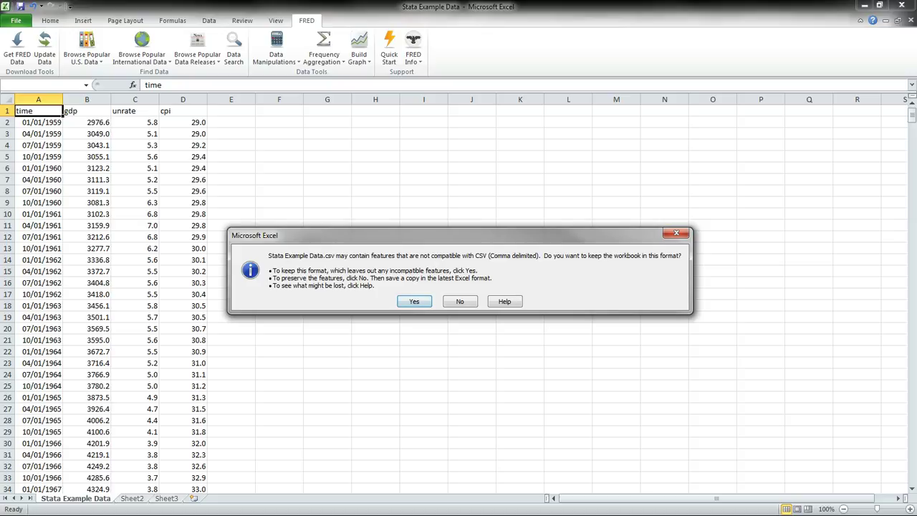
key("Return")
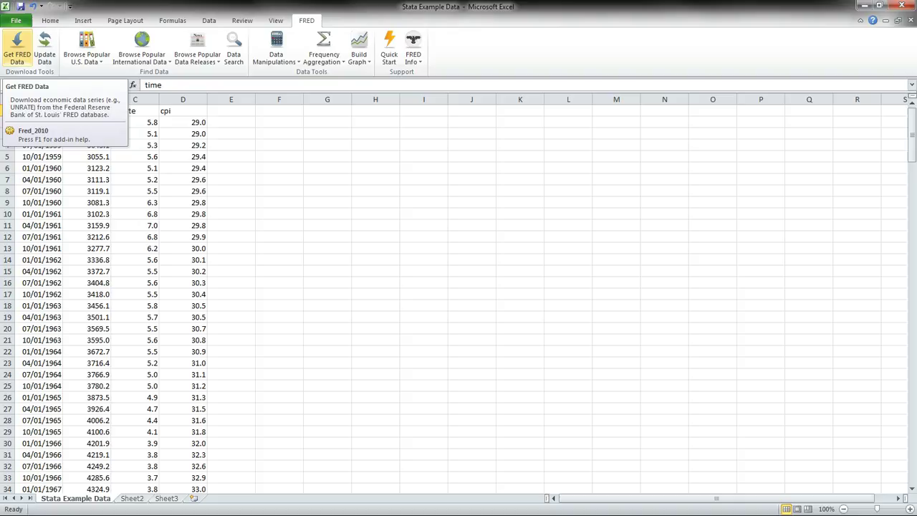
Switch to Stata and open an empty Data Editor in edit mode.
key("alt+Tab")
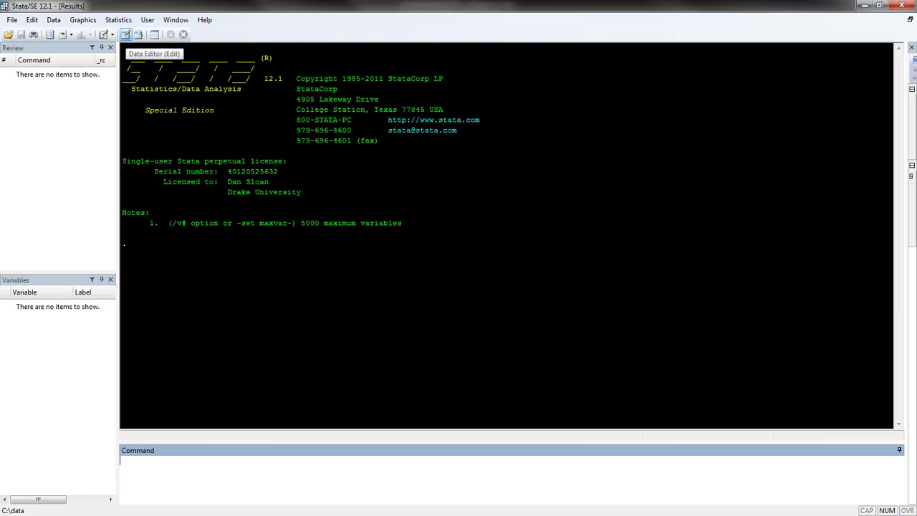
left_click(125, 35)
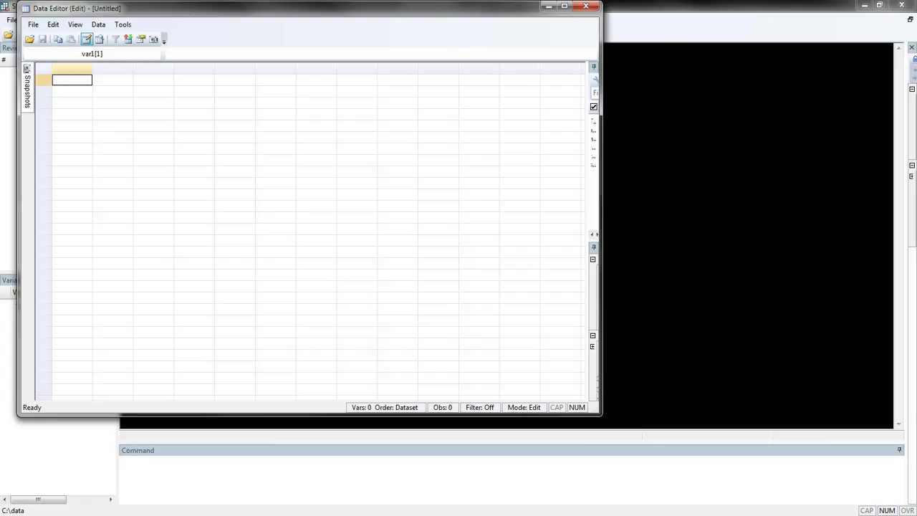
Switch back to Excel and copy the whole columns A to D with time, gdp, unrate and cpi.
key("alt+Tab")
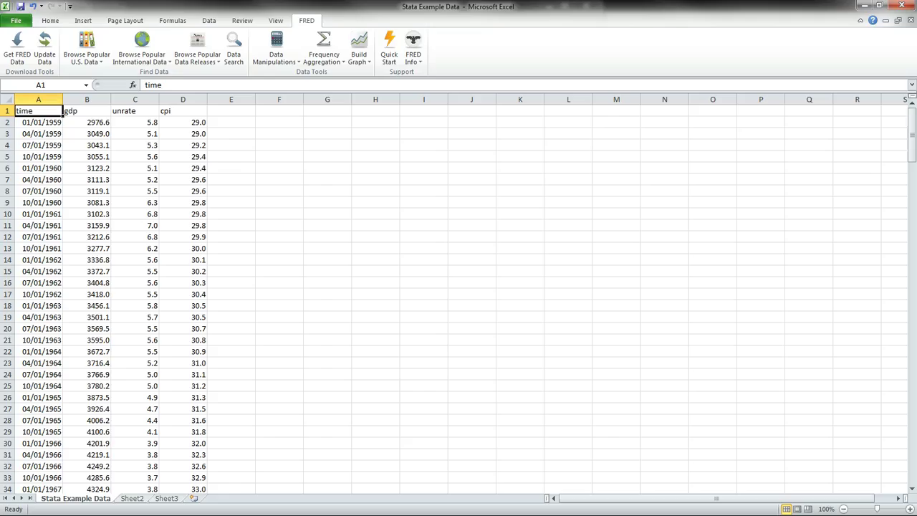
left_click_drag(29, 112, 194, 432)
left_click(231, 179)
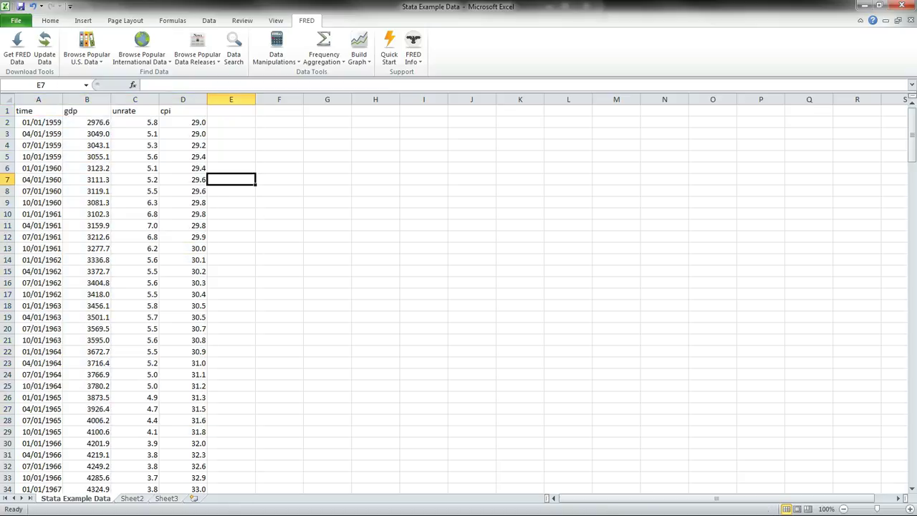
left_click_drag(183, 99, 39, 99)
right_click(53, 100)
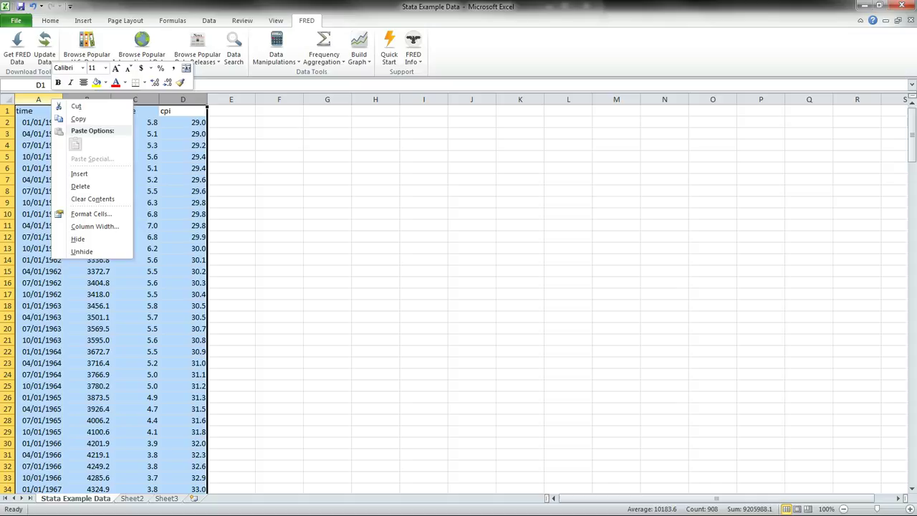
left_click(78, 119)
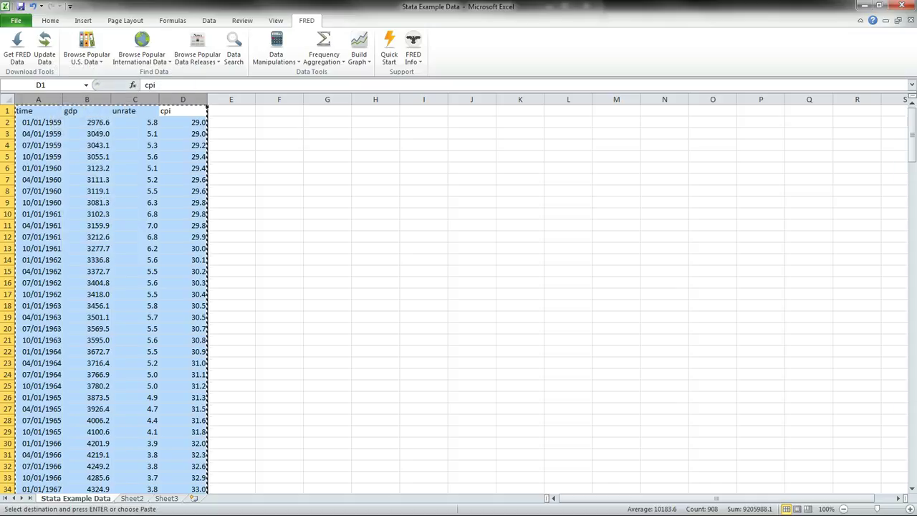
Switch to Stata and paste the copied columns into the Data Editor, treating the first row as variable names, and close the editor.
left_click(865, 6)
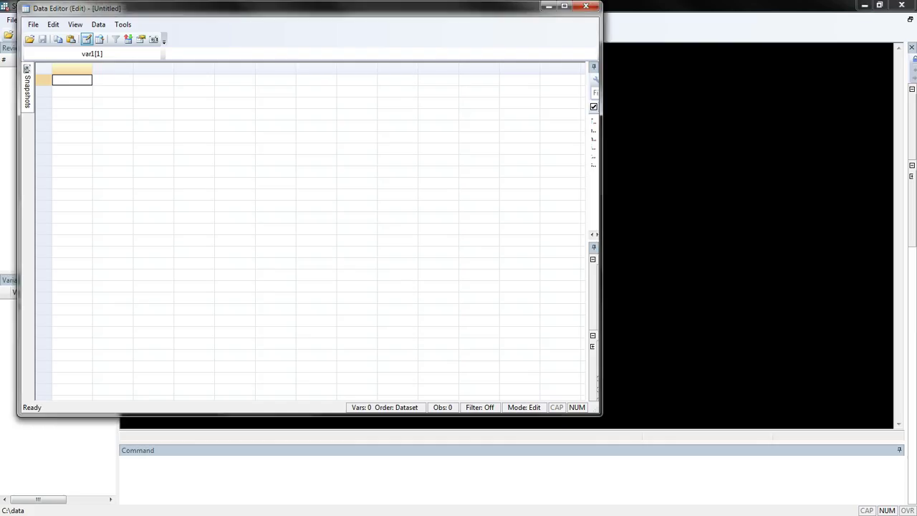
key("ctrl+v")
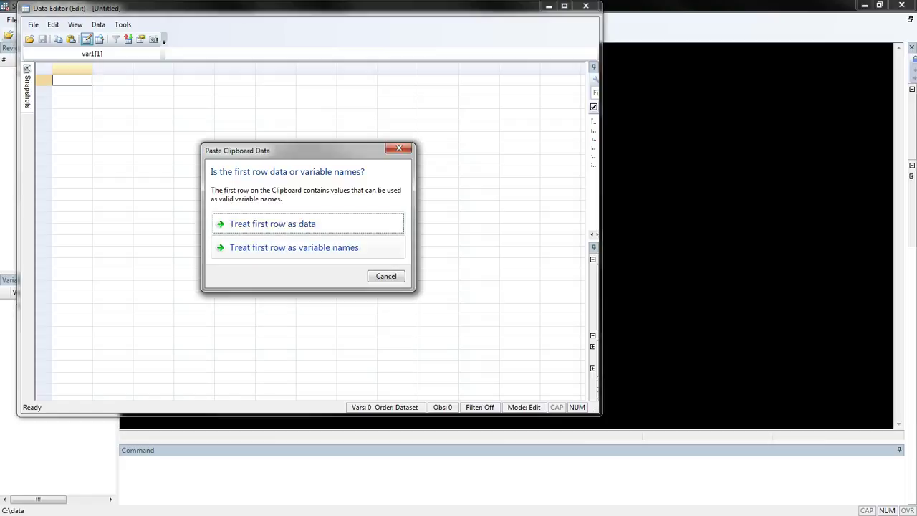
left_click(308, 248)
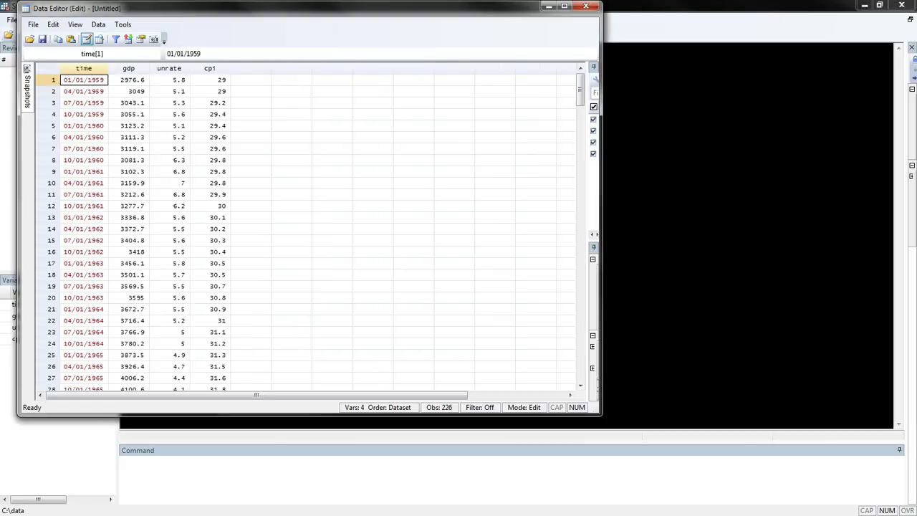
left_click(292, 217)
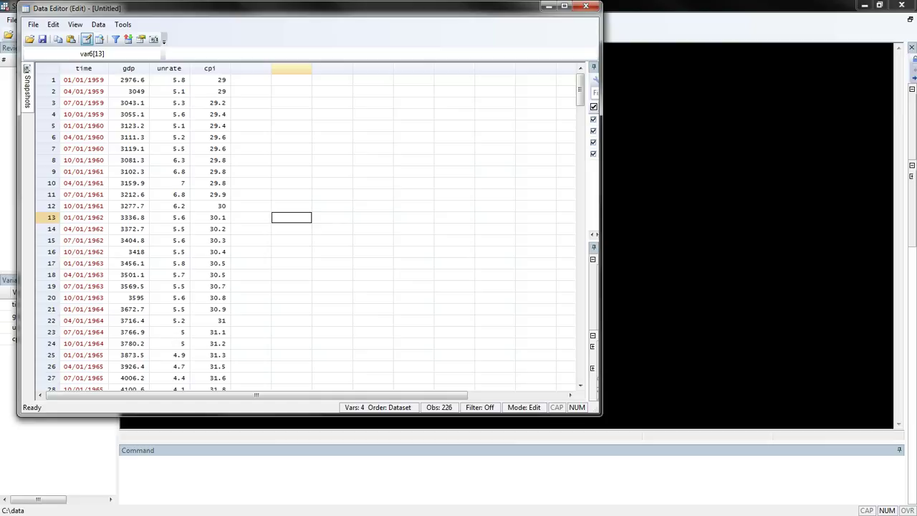
left_click(586, 6)
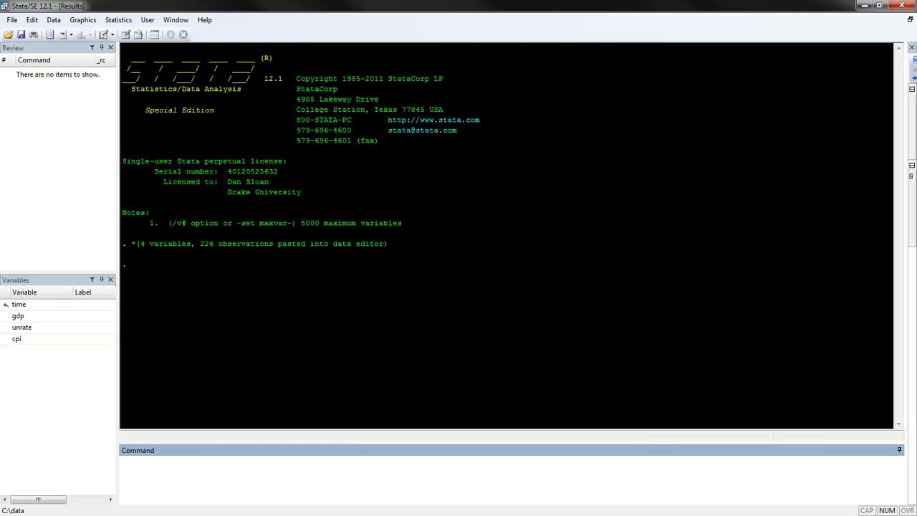
Reopen and close the Data Editor to check the pasted data, and remove the dataset from memory with the clear command.
left_click(126, 35)
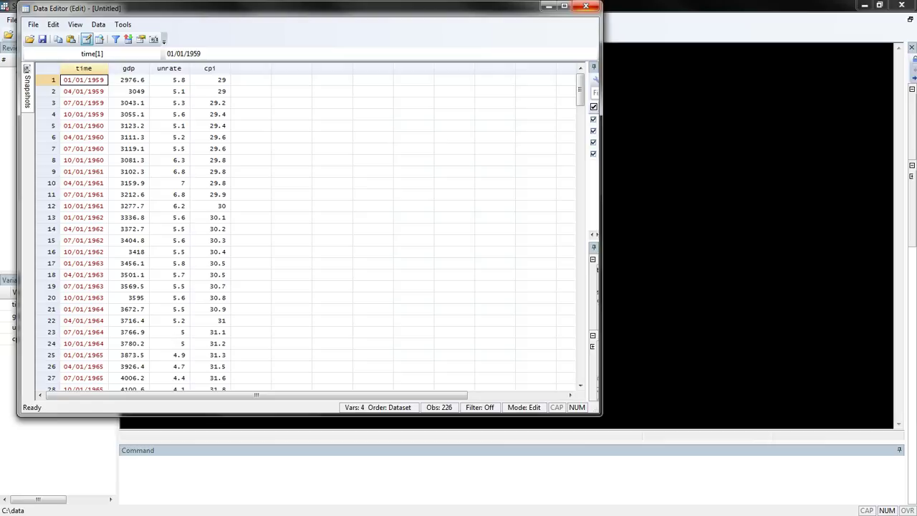
left_click(587, 6)
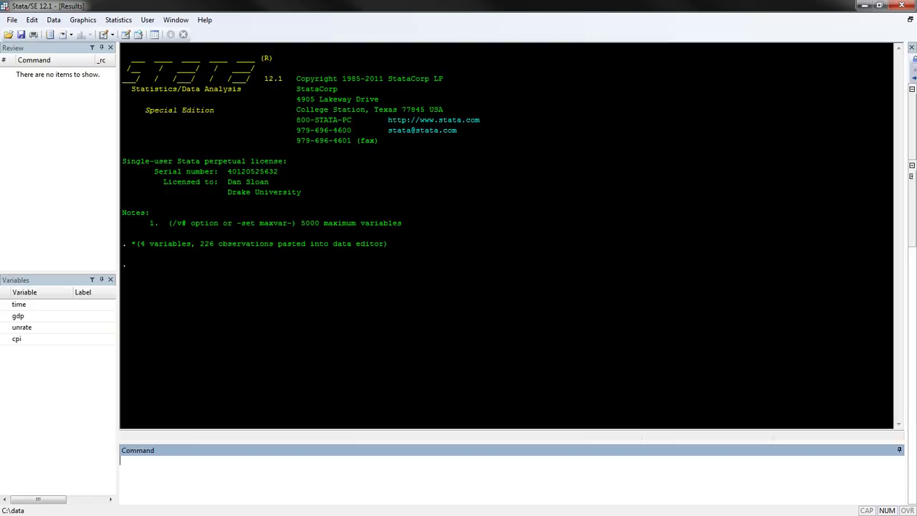
type("clear")
key("Return")
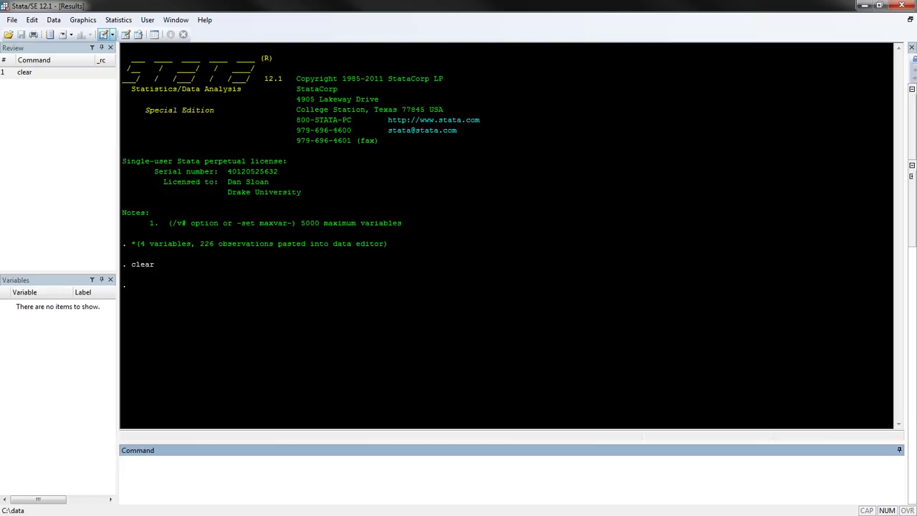
Start a new do-file with the lines "set more off" and "# delimit ;".
left_click(104, 34)
key("ctrl+9")
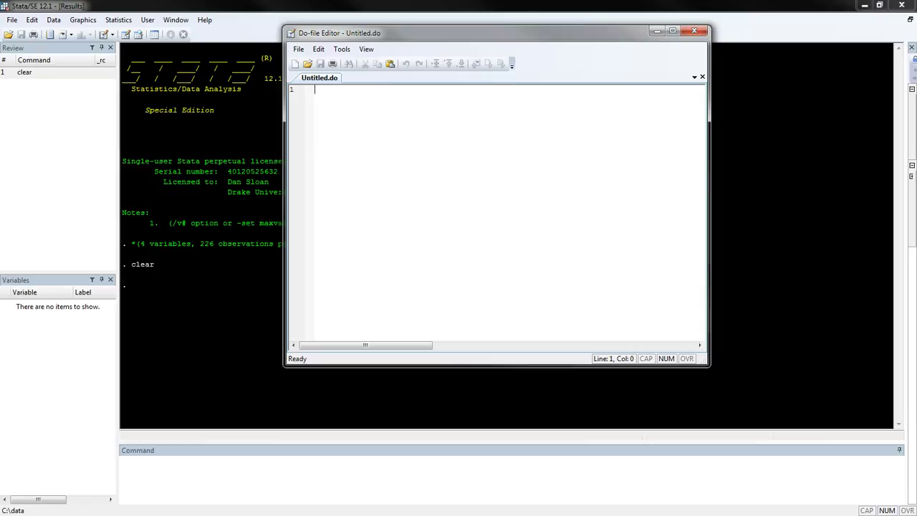
type("set")
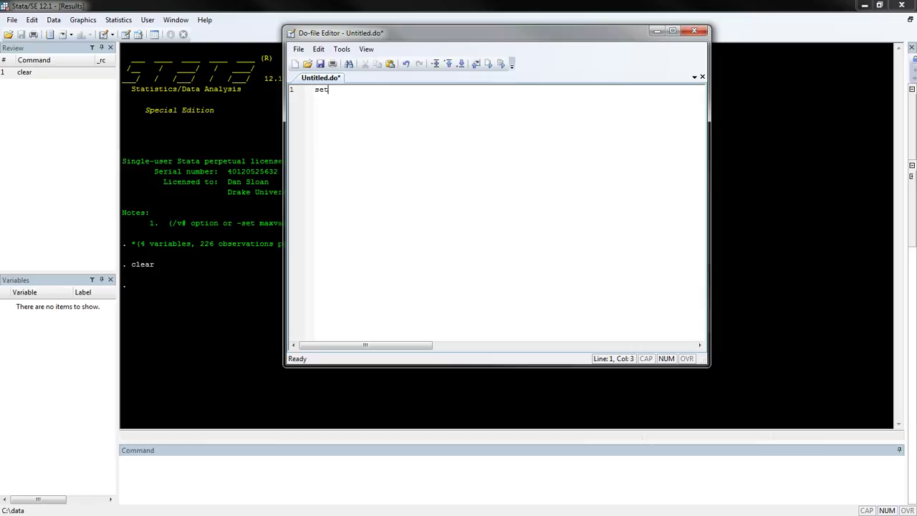
type(" more off")
key("Return")
type("#")
type("delimit ;")
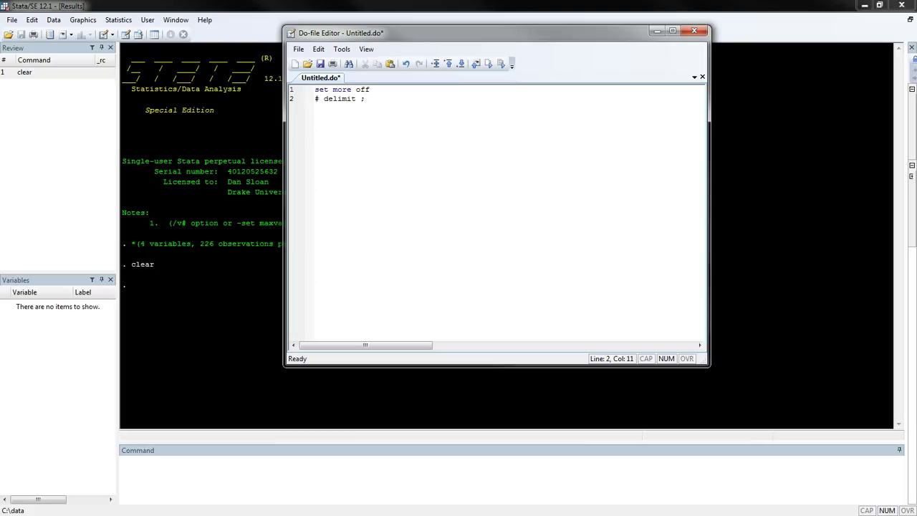
Leave a blank line in the do-file and begin defining a global macro named data with an opening quotation mark.
key("Return")
key("Return")
key("Return")
type("global data \"")
Switch to Windows Explorer and copy the folder location from the properties of the Stata Example Data CSV file on the Desktop.
key("alt+Tab")
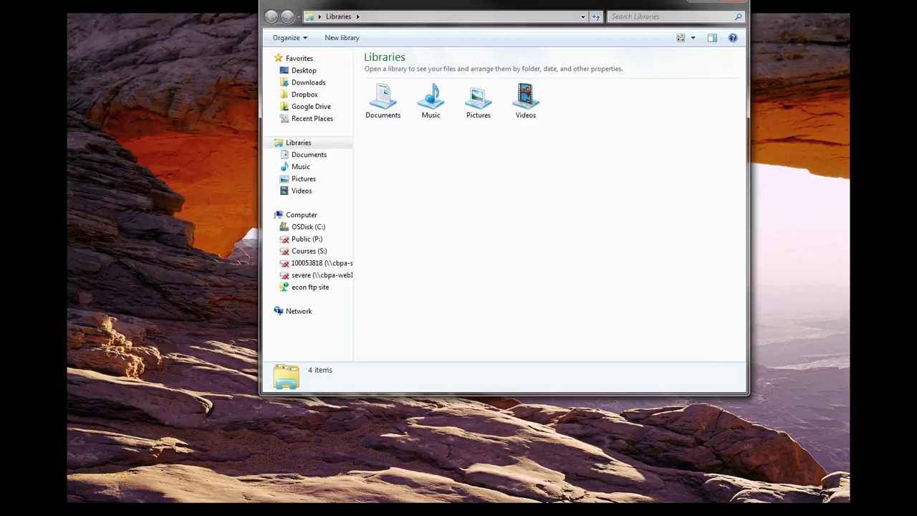
left_click(303, 80)
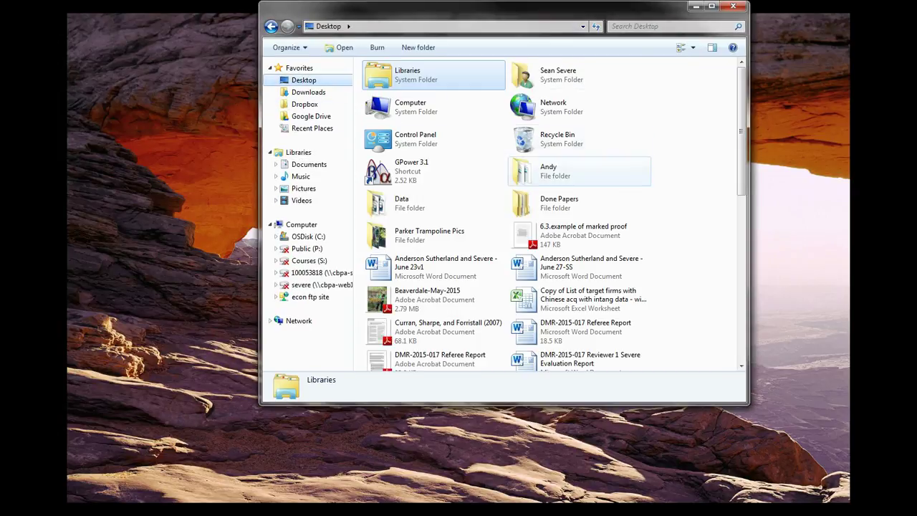
left_click(681, 236)
scroll(547, 214, "down", 8)
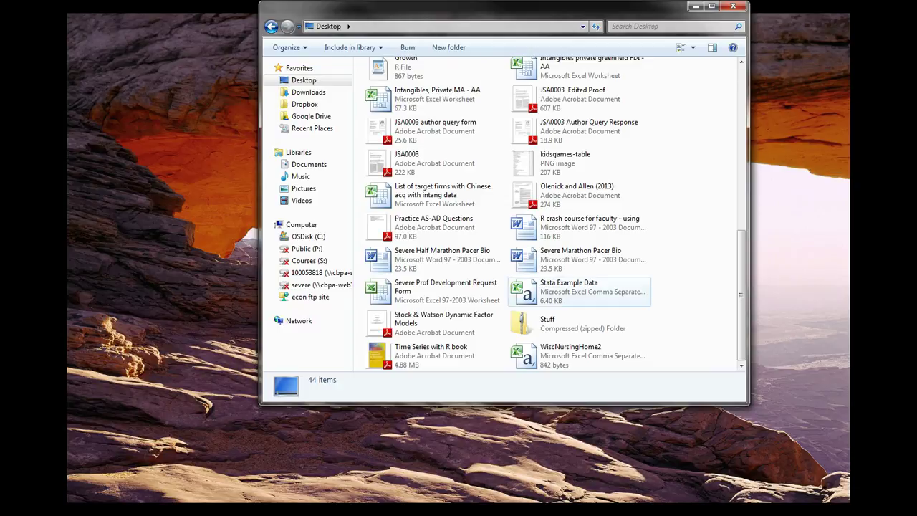
right_click(563, 292)
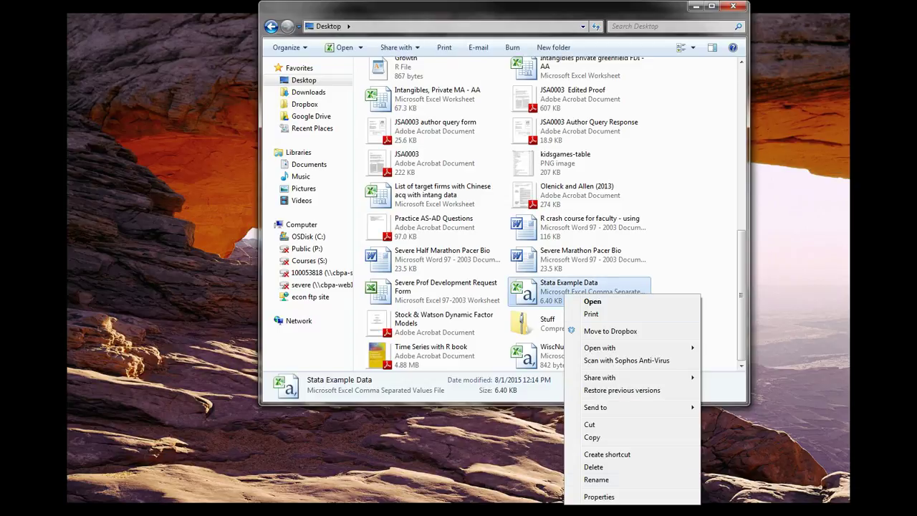
left_click(600, 496)
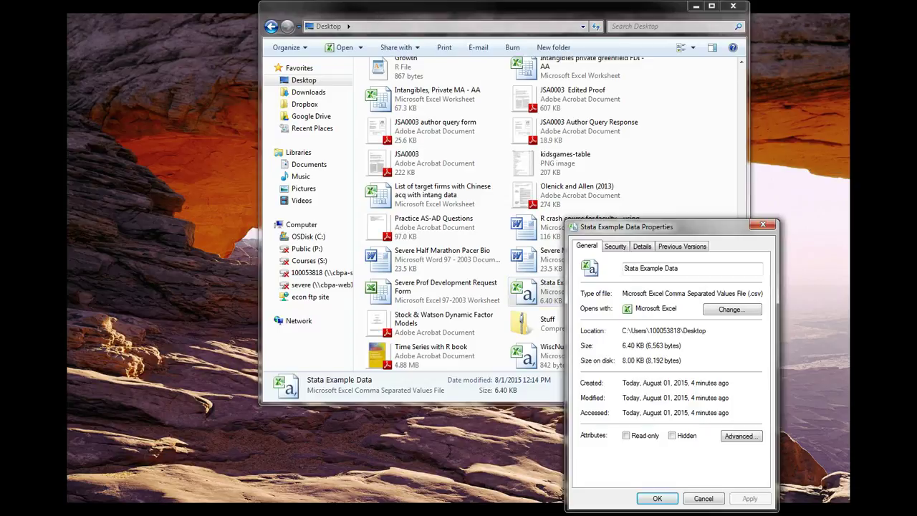
left_click_drag(707, 330, 622, 330)
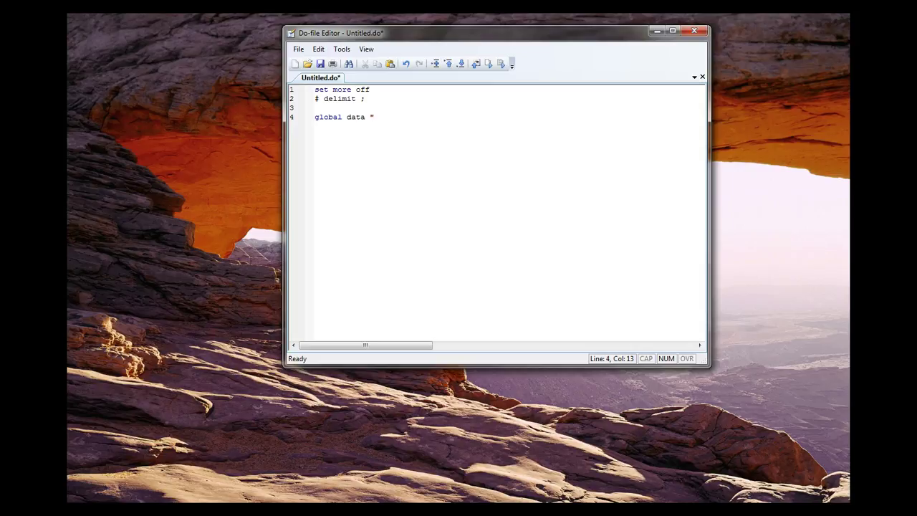
Back in the do-file, complete the data macro with the copied Desktop folder path, a trailing backslash, closing quotation mark and semicolon.
key("ctrl+v")
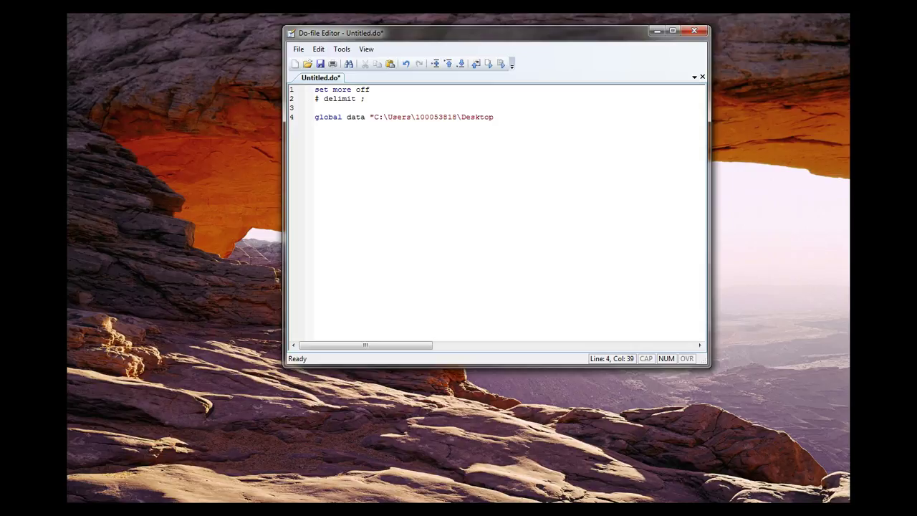
type("\\\";")
left_click_drag(373, 117, 499, 117)
left_click(502, 117)
type(";")
Below a blank line, add the import command: insheet using "$data\Stata Example Data.csv", clear comma;.
key("Return")
key("Return")
type("insheet using \"$data\\")
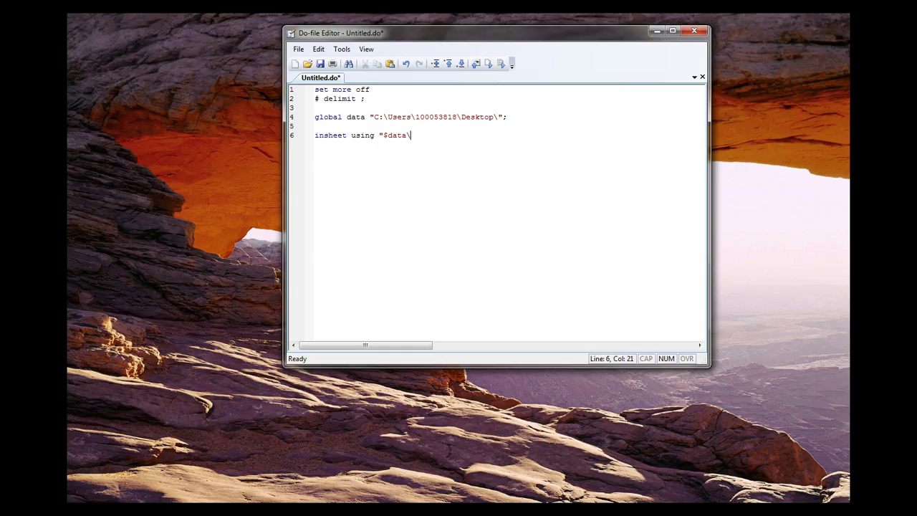
type("Stata Example Data.csv\", clear")
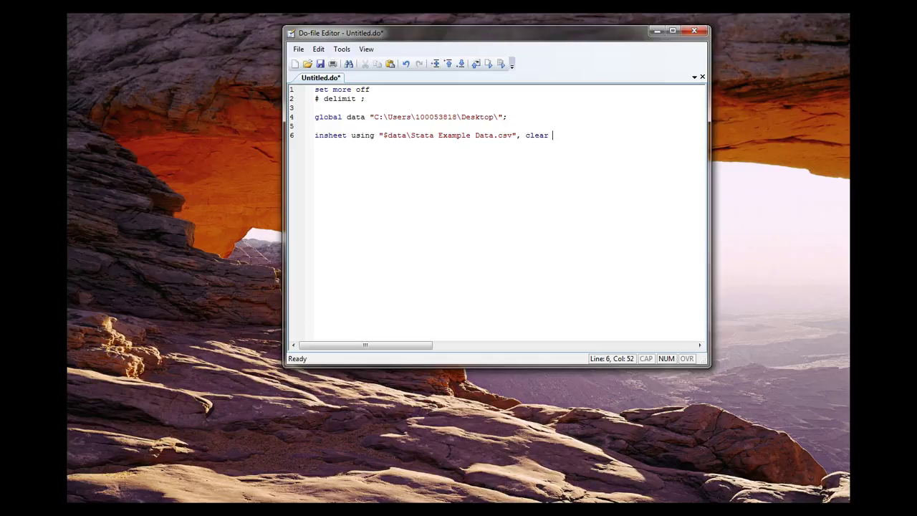
type("comma")
type(";")
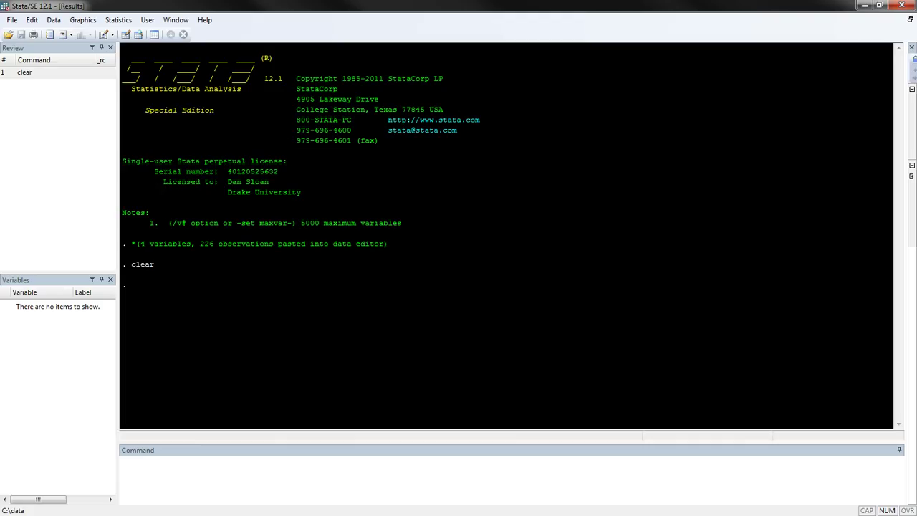
Execute all six lines of the do-file to import the CSV data.
key("alt+Tab")
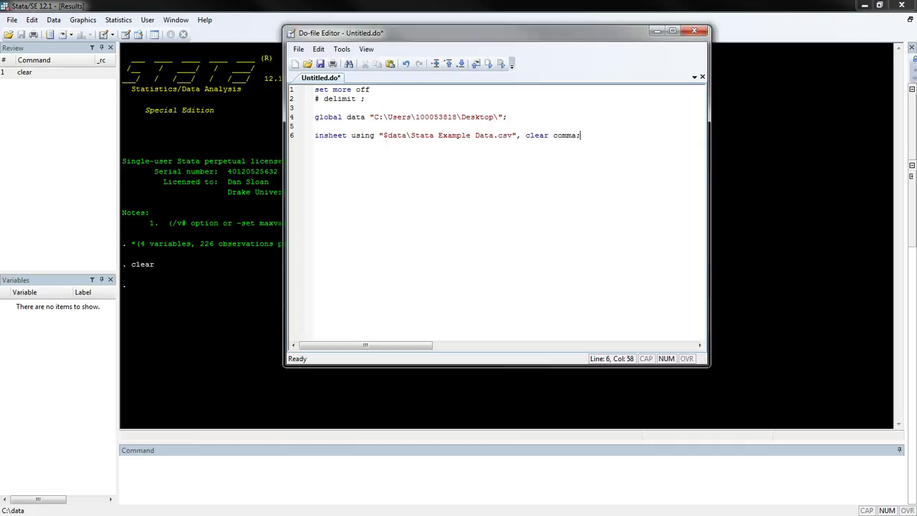
left_click_drag(580, 135, 314, 89)
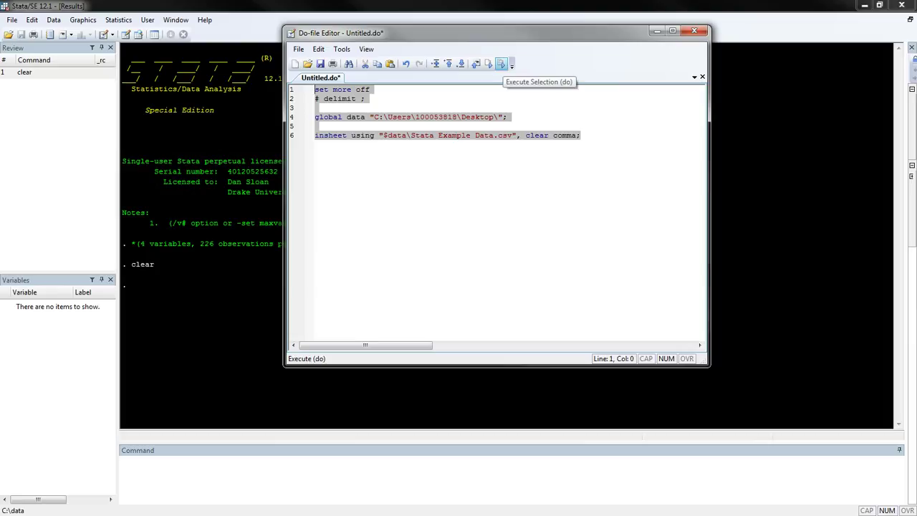
left_click(501, 64)
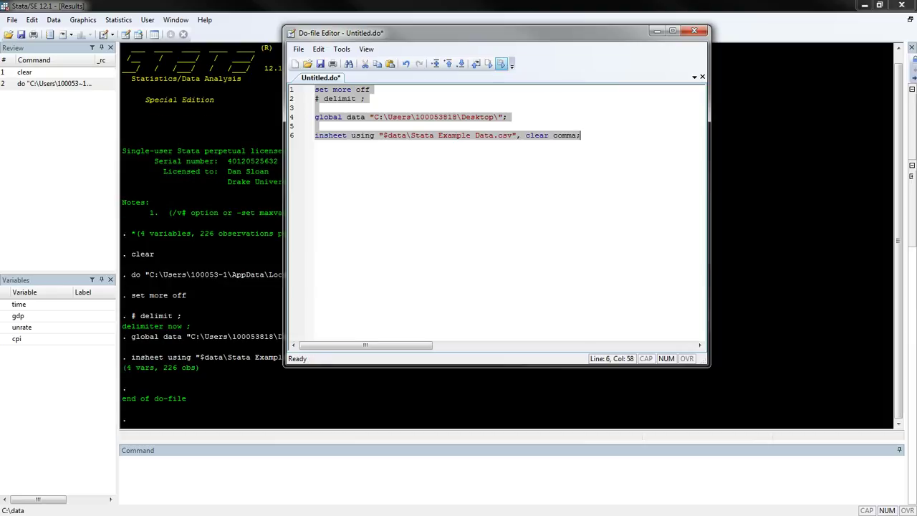
Open the Data Editor in edit mode and examine the imported time, gdp, unrate and cpi values.
key("alt+Tab")
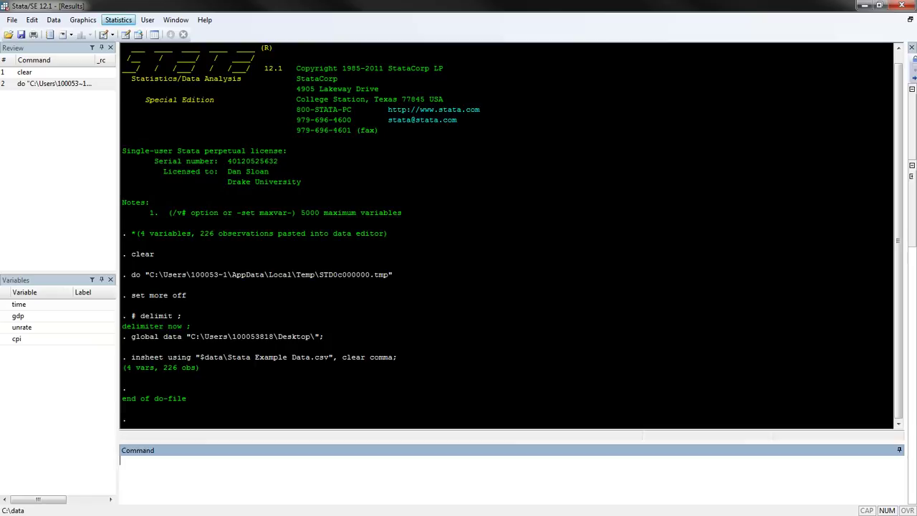
left_click(125, 35)
left_click(130, 114)
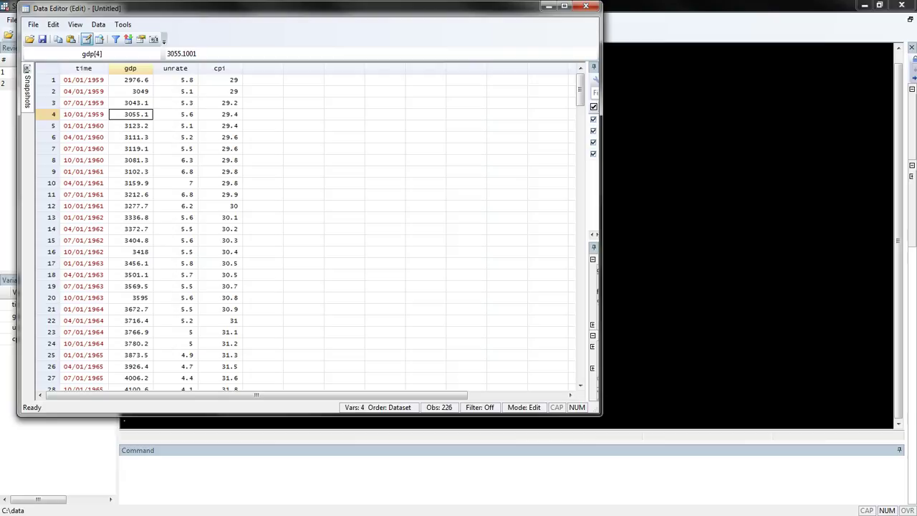
left_click_drag(83, 79, 219, 217)
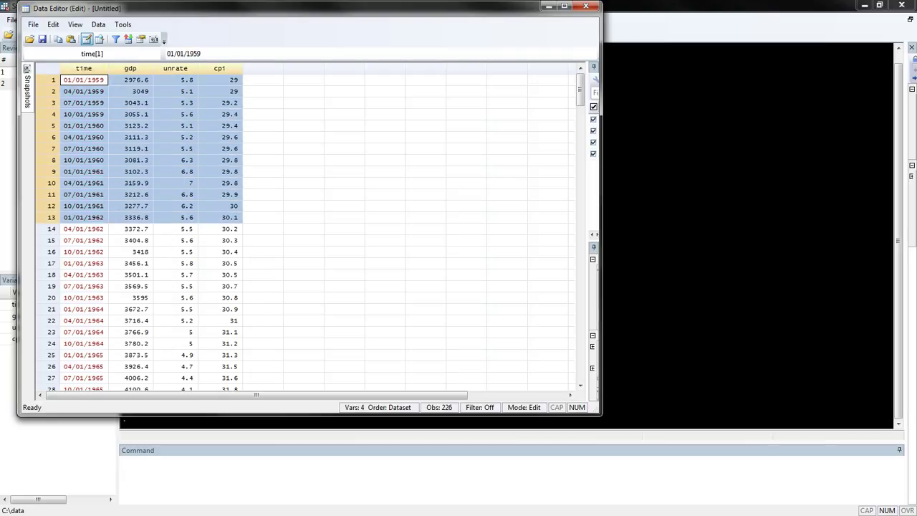
left_click(263, 205)
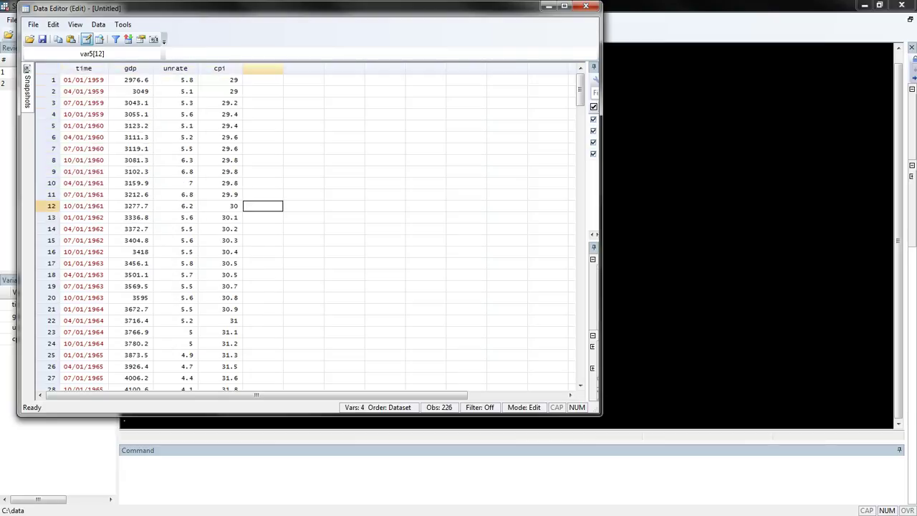